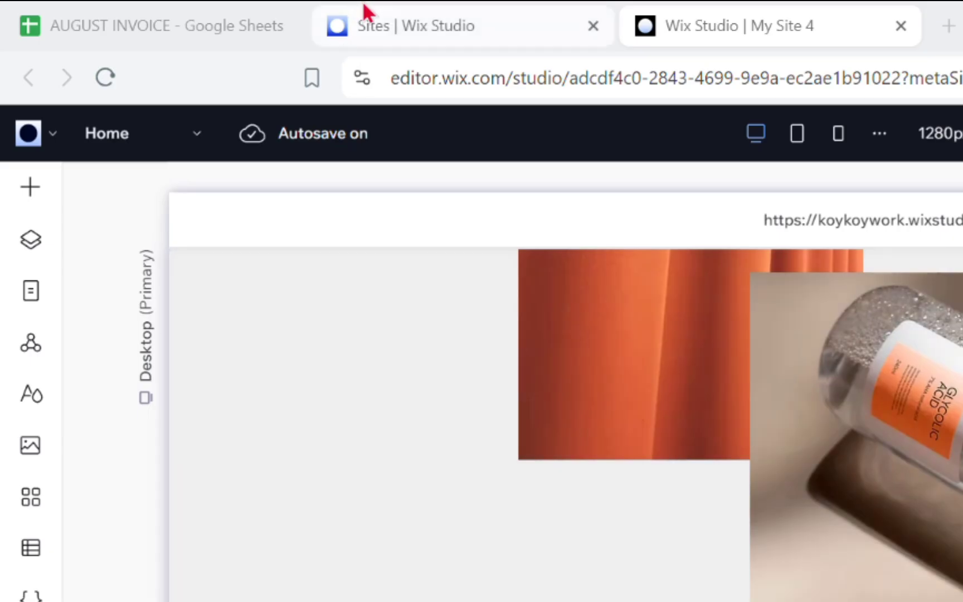
{"action": "left_click", "coordinate": [365, 10]}
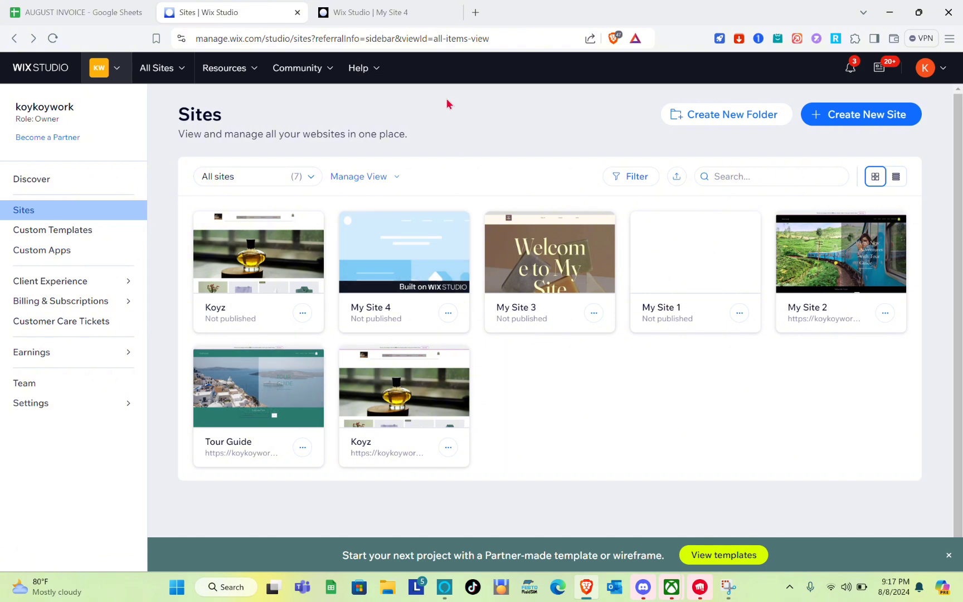
{"action": "left_click", "coordinate": [373, 8]}
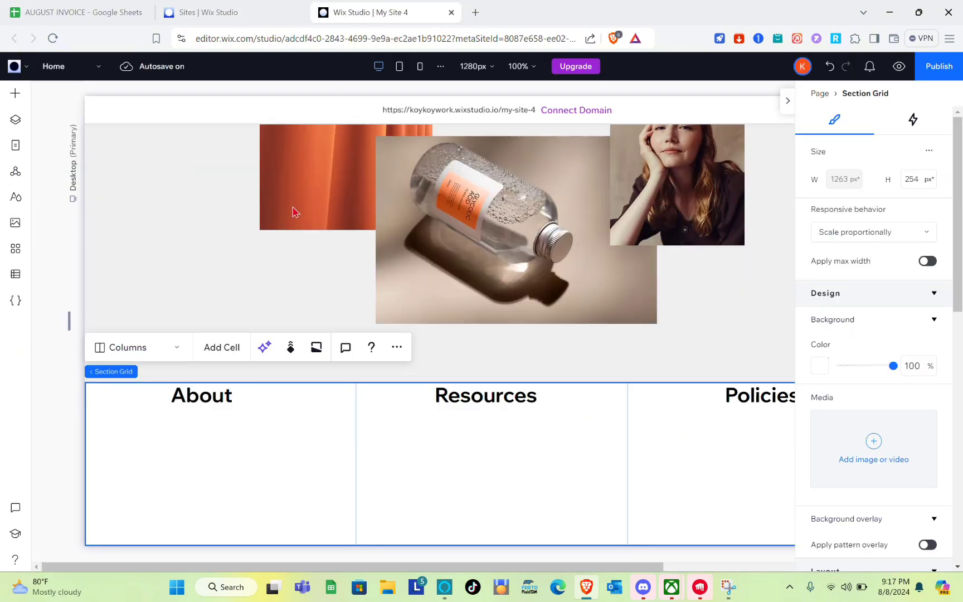
Add the vertical menu preset with Classes, Memberships, Training and FAQs to the About cell of the three-column section grid.
{"action": "left_click", "coordinate": [248, 435]}
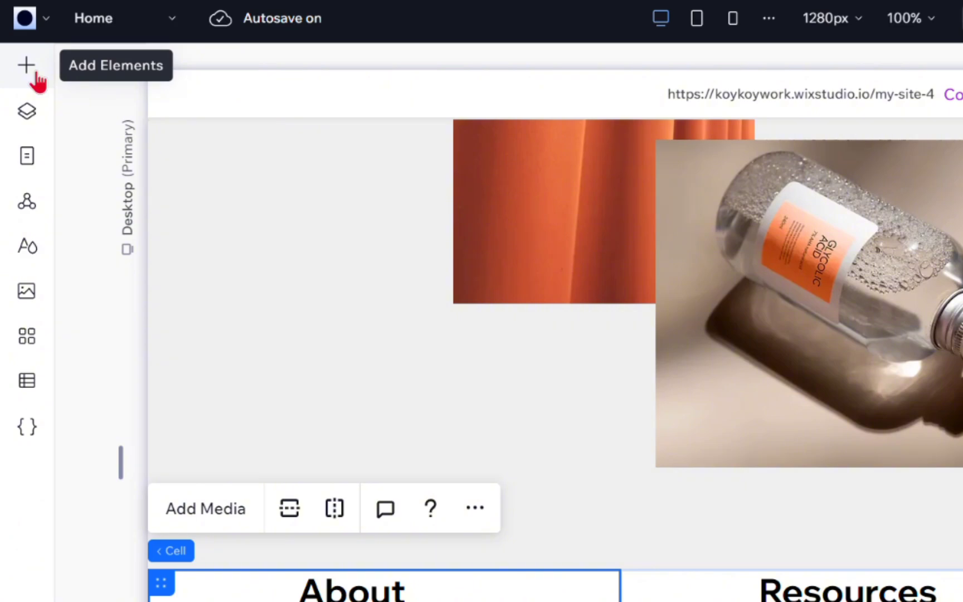
{"action": "left_click", "coordinate": [28, 67]}
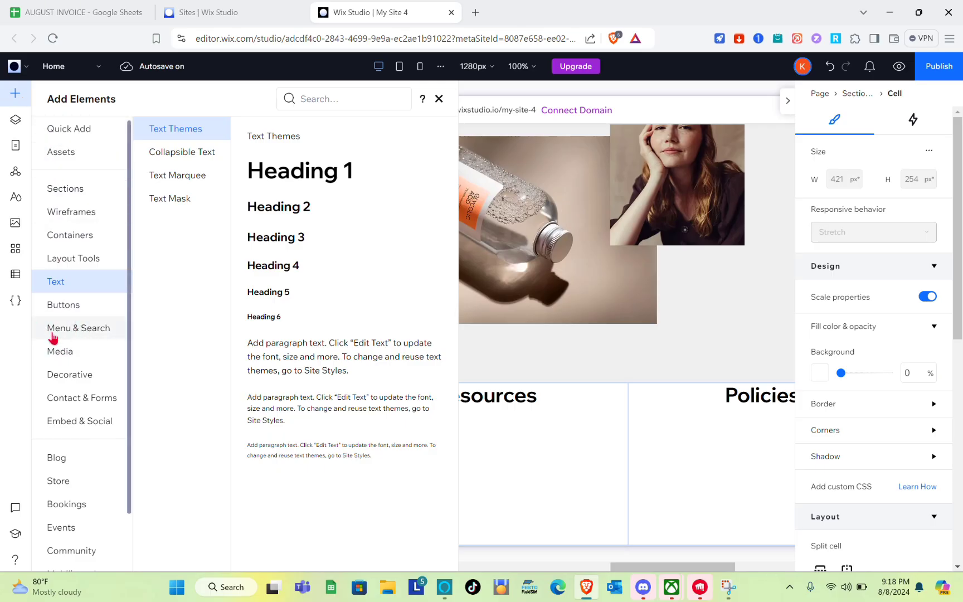
{"action": "left_click", "coordinate": [74, 331]}
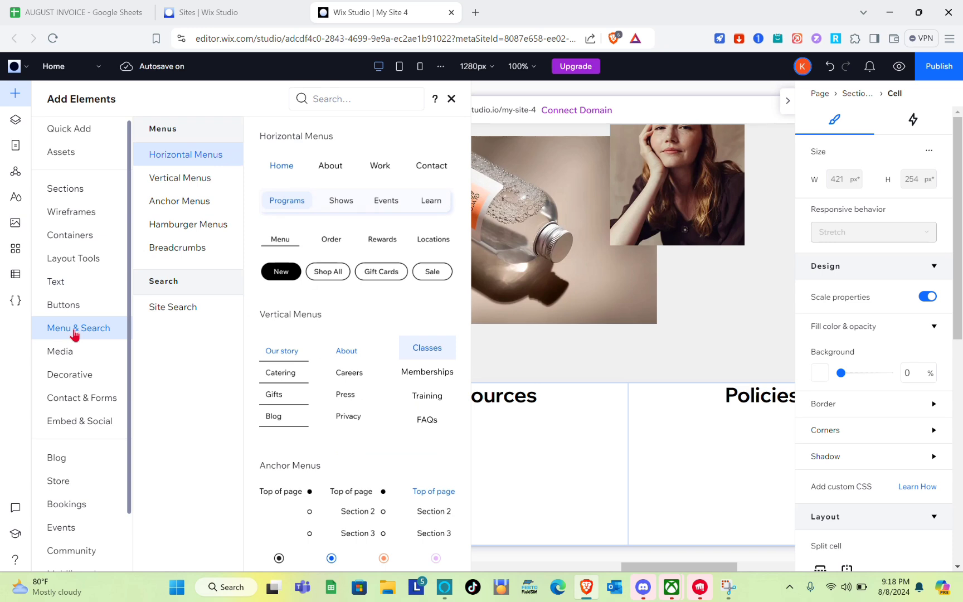
{"action": "scroll", "coordinate": [315, 402], "scroll_direction": "down", "scroll_amount": 1}
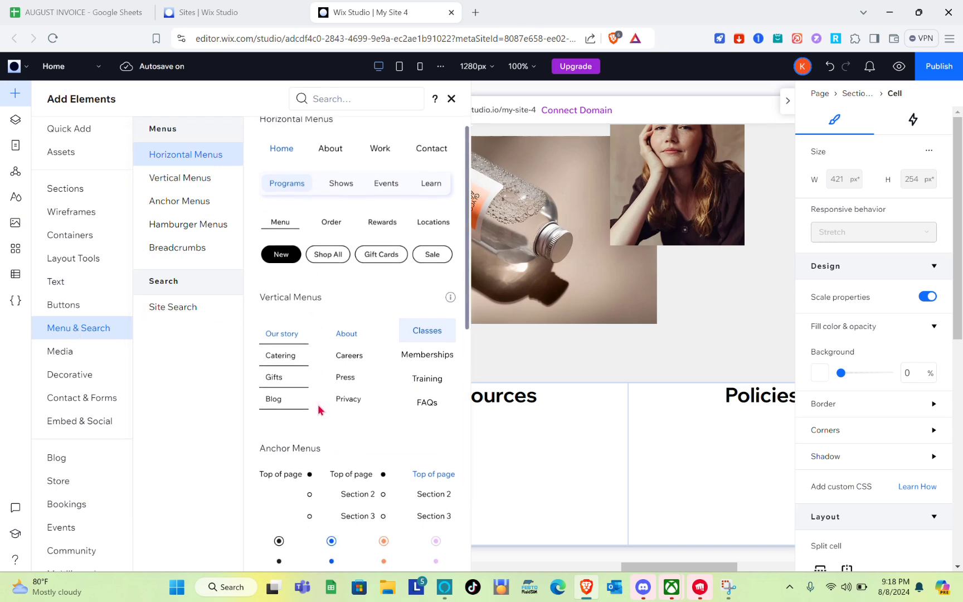
{"action": "scroll", "coordinate": [304, 334], "scroll_direction": "up", "scroll_amount": 1}
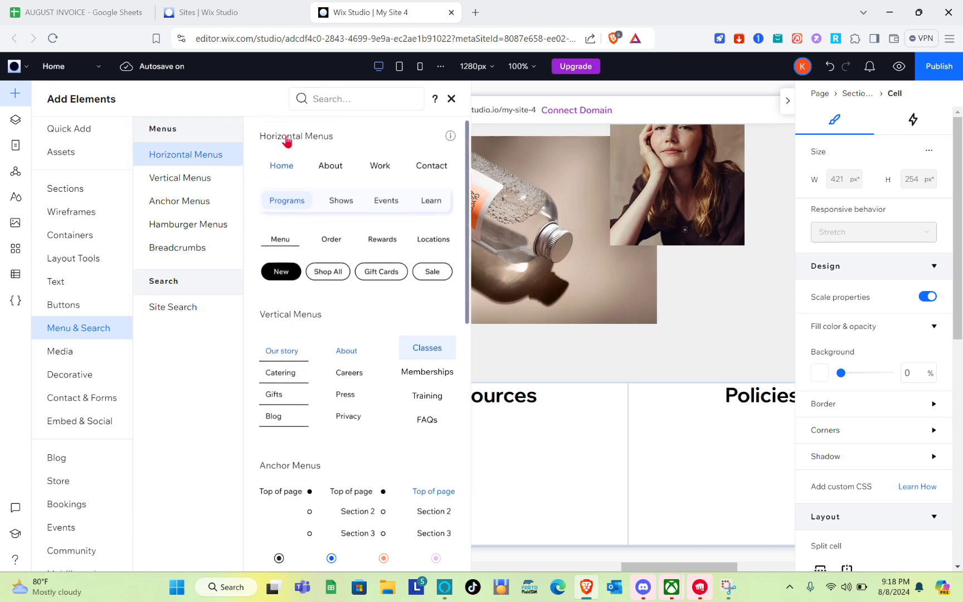
{"action": "scroll", "coordinate": [288, 334], "scroll_direction": "down", "scroll_amount": 4}
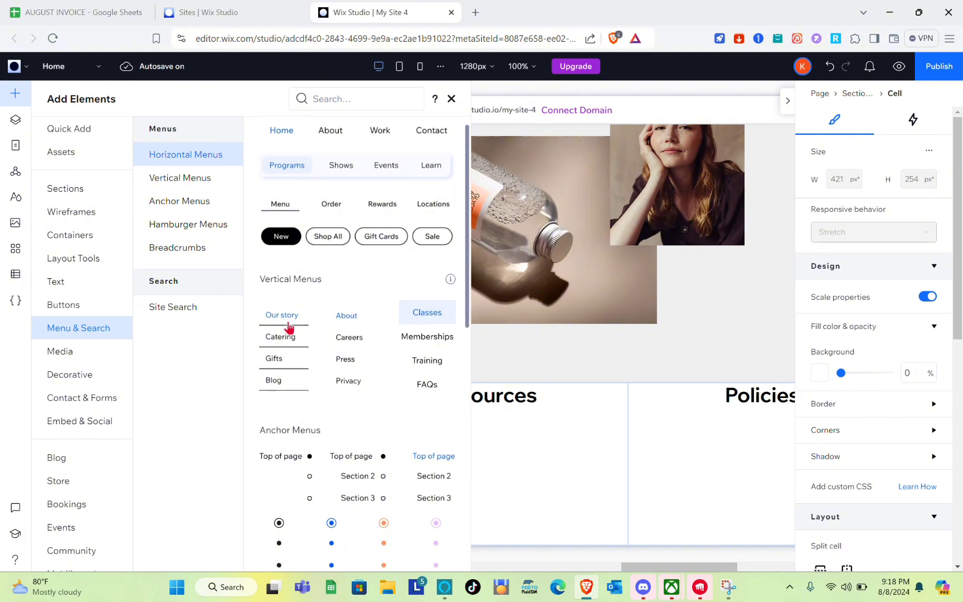
{"action": "scroll", "coordinate": [273, 416], "scroll_direction": "down", "scroll_amount": 4}
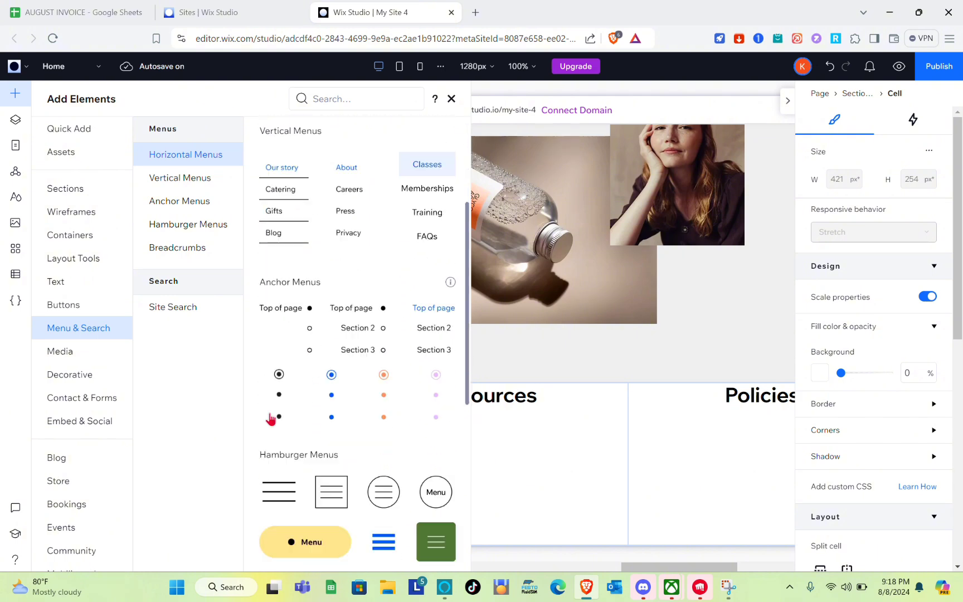
{"action": "scroll", "coordinate": [322, 446], "scroll_direction": "down", "scroll_amount": 10}
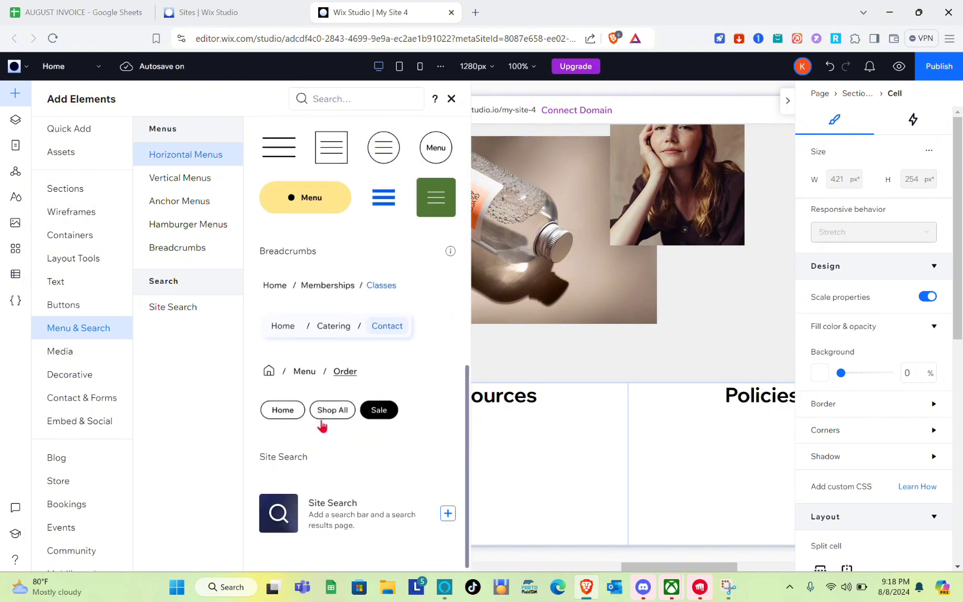
{"action": "scroll", "coordinate": [316, 277], "scroll_direction": "up", "scroll_amount": 15}
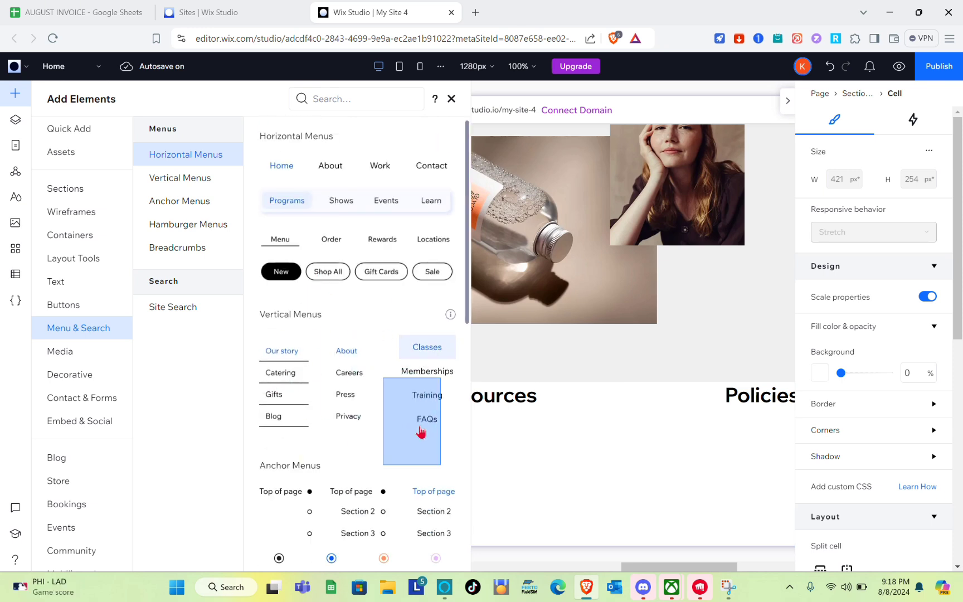
{"action": "left_click_drag", "start_coordinate": [427, 424], "coordinate": [165, 476]}
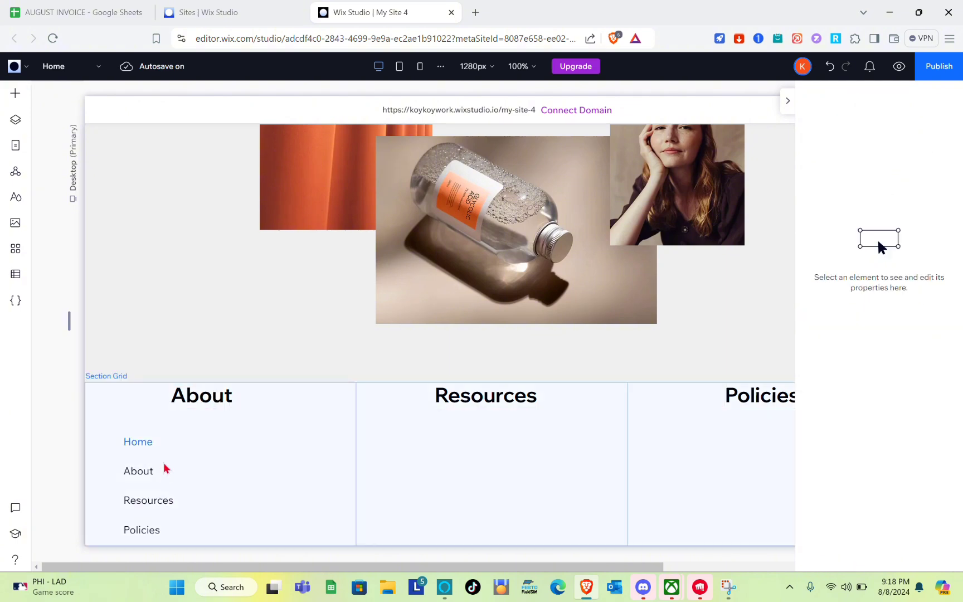
Move the vertical menu closer beneath the About heading, to about X 38 px and Y 47 px.
{"action": "left_click", "coordinate": [148, 478]}
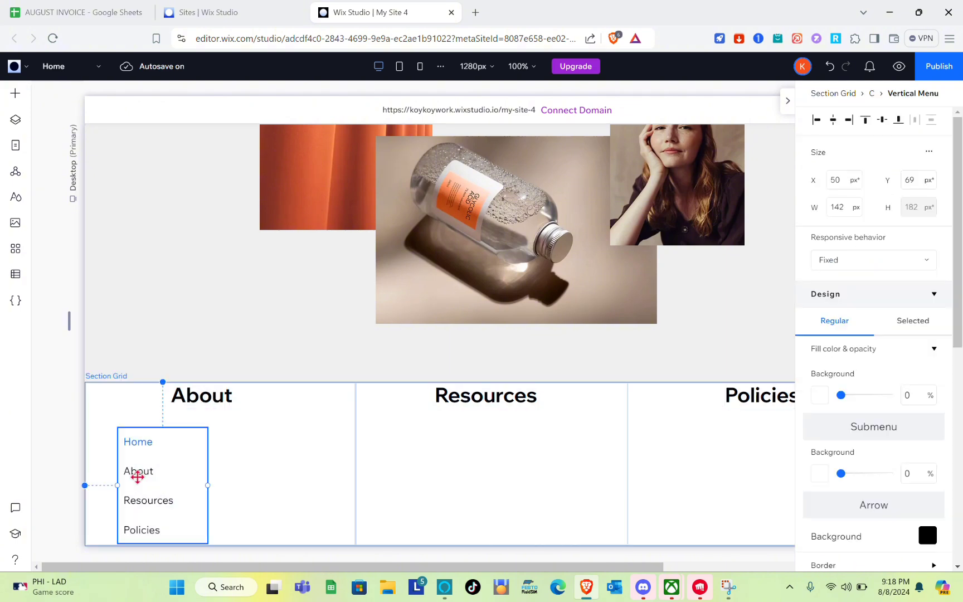
{"action": "left_click_drag", "start_coordinate": [138, 469], "coordinate": [131, 460]}
{"action": "scroll", "coordinate": [367, 344], "scroll_direction": "up", "scroll_amount": 2}
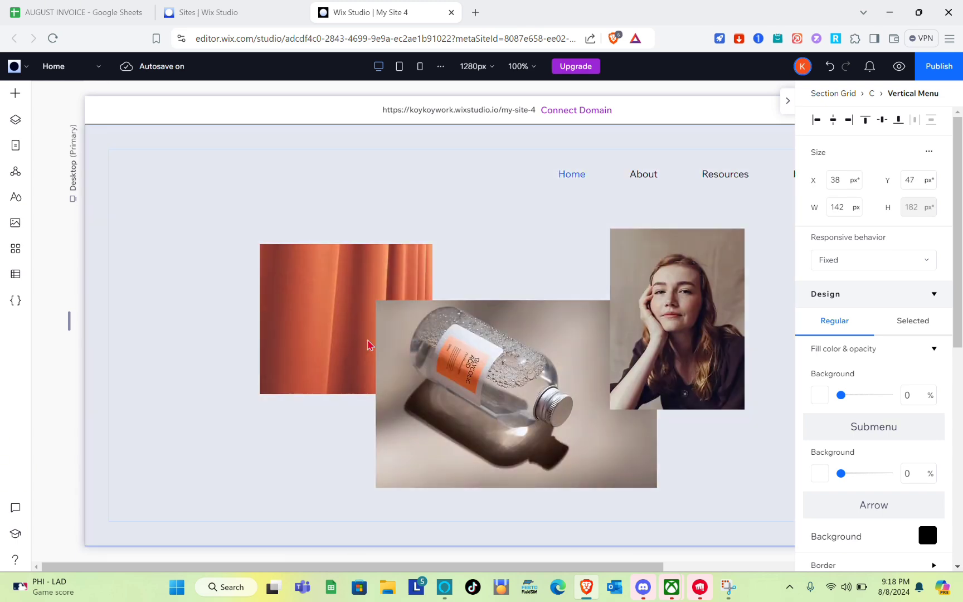
{"action": "scroll", "coordinate": [426, 273], "scroll_direction": "down", "scroll_amount": 3}
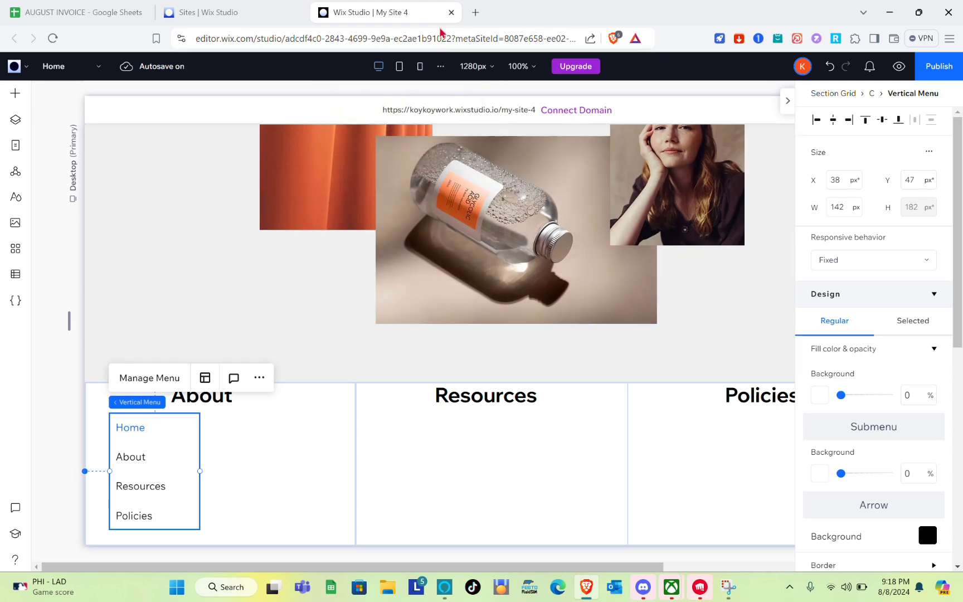
{"action": "left_click", "coordinate": [442, 25]}
Create a new site menu named Footer-About and display it in the About cell's vertical menu.
{"action": "left_click", "coordinate": [211, 446]}
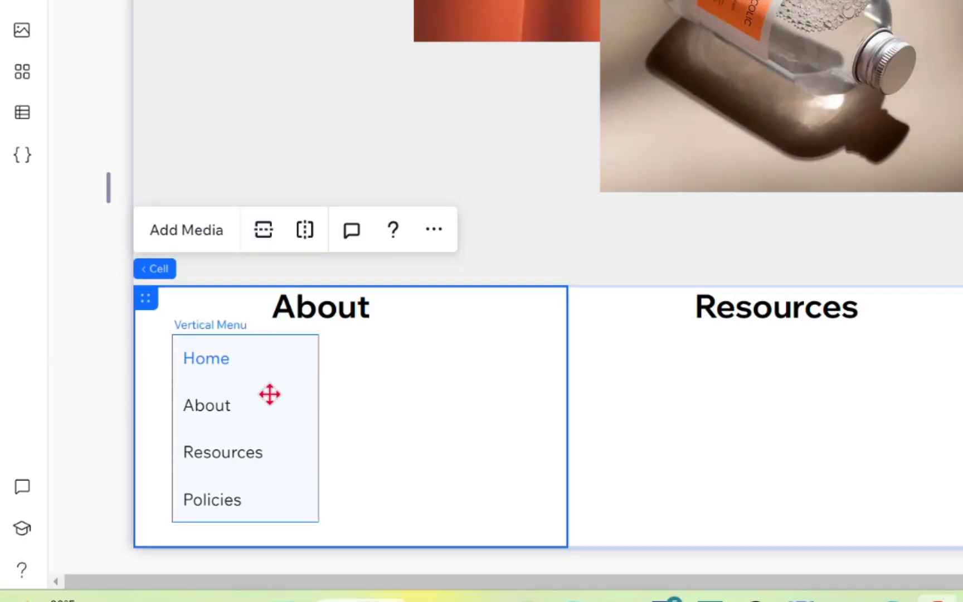
{"action": "left_click", "coordinate": [270, 395]}
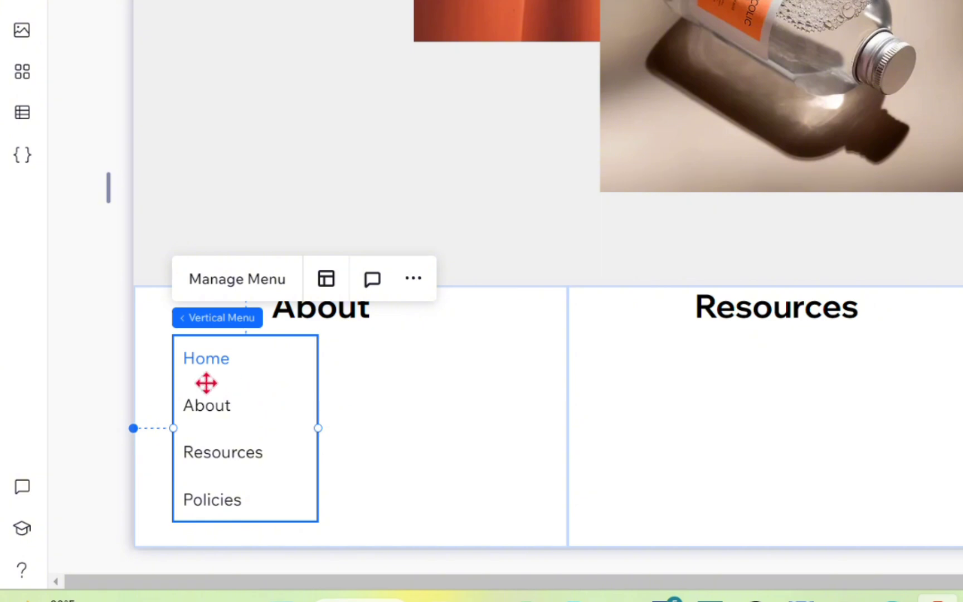
{"action": "left_click", "coordinate": [222, 285]}
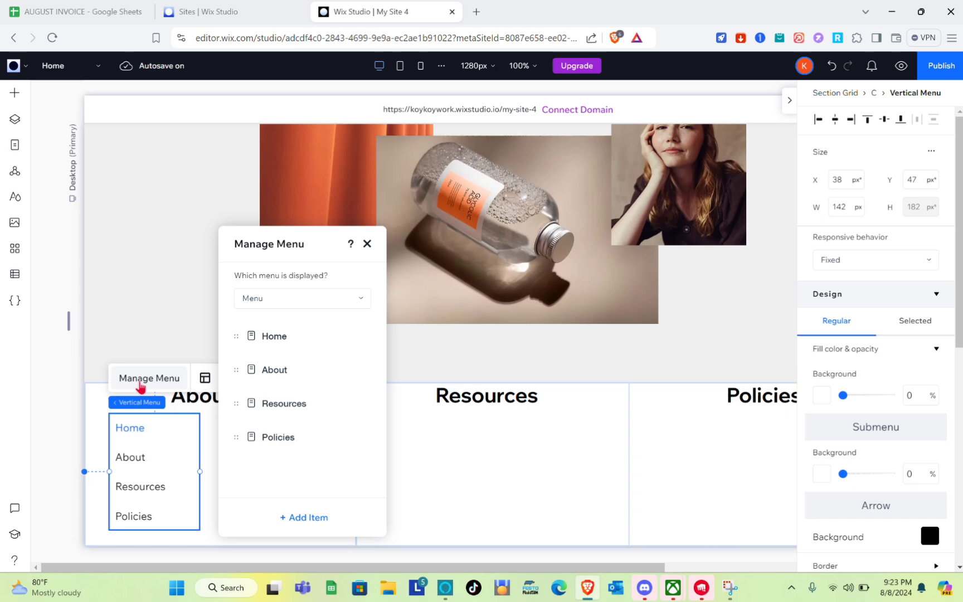
{"action": "left_click", "coordinate": [316, 298]}
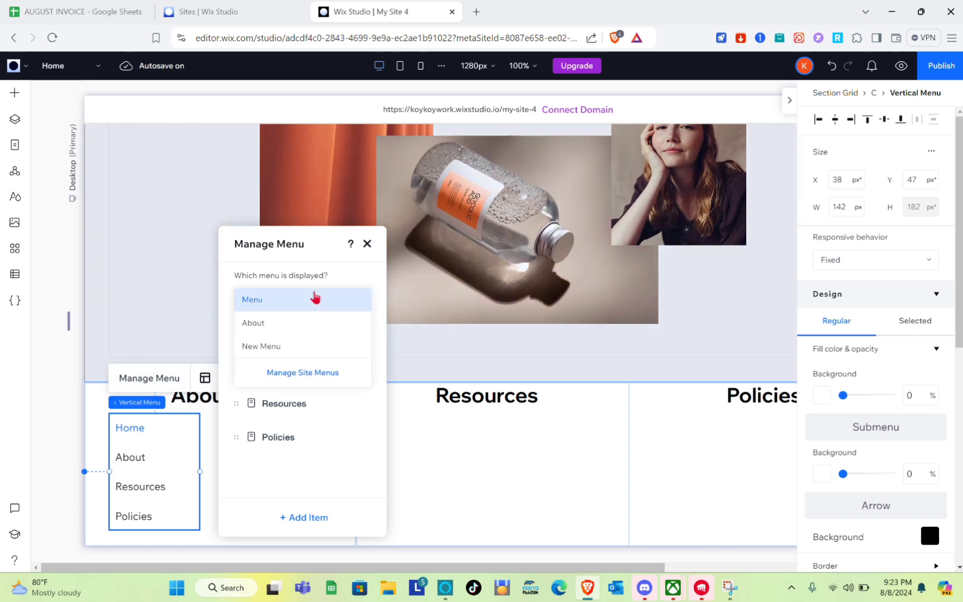
{"action": "left_click", "coordinate": [290, 373]}
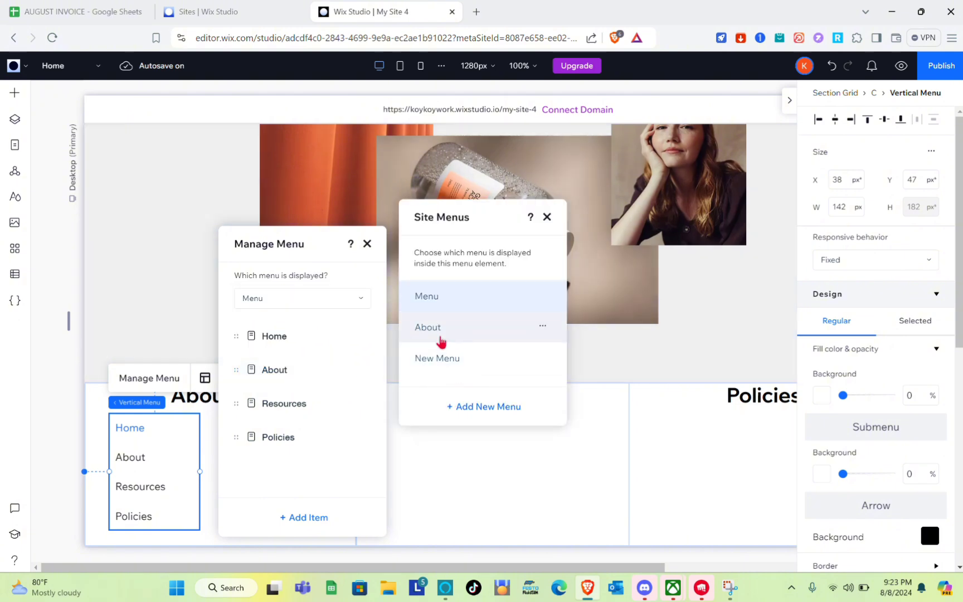
{"action": "left_click", "coordinate": [462, 407]}
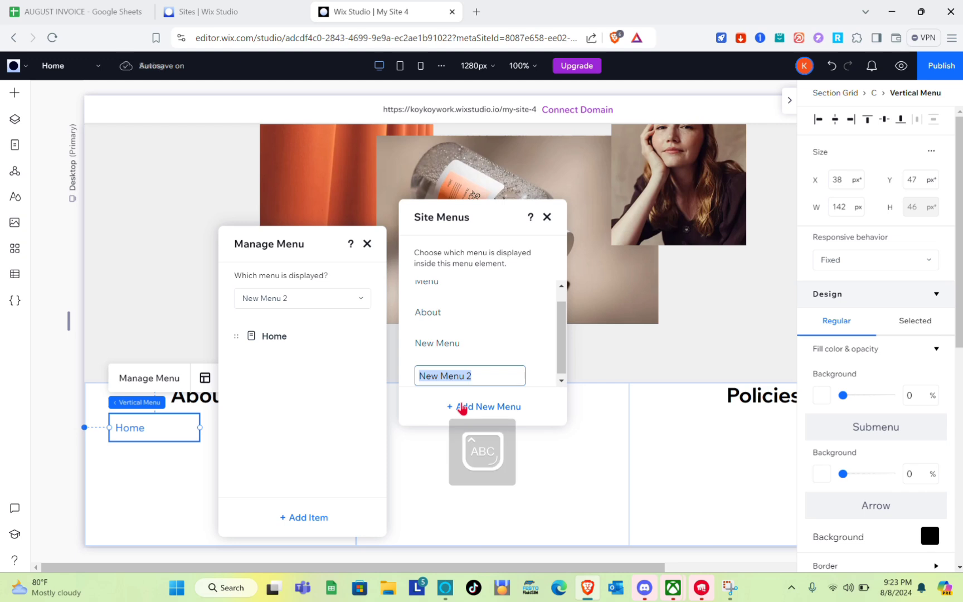
{"action": "type", "text": "F"}
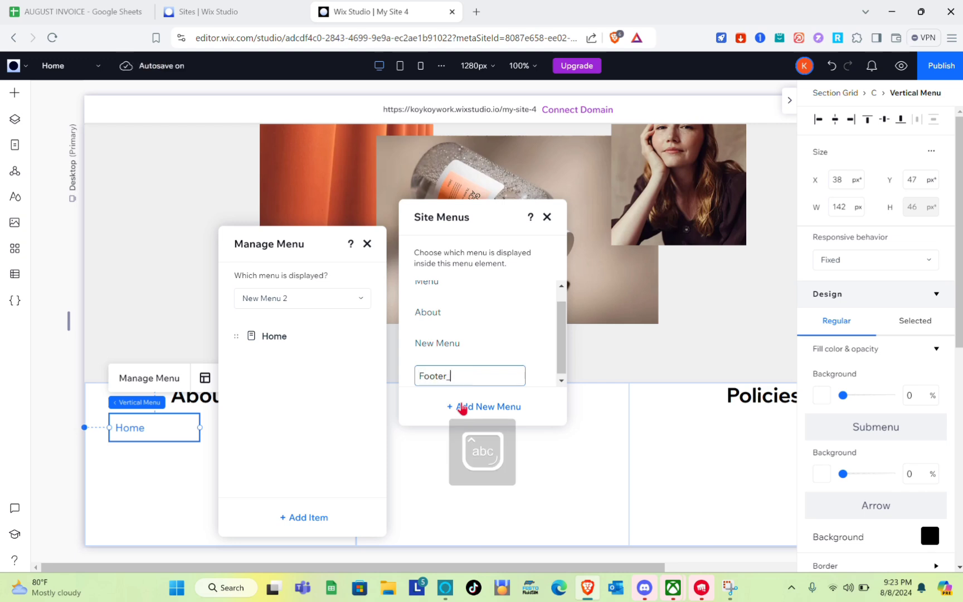
{"action": "type", "text": "ooter_"}
{"action": "key", "text": "BackSpace"}
{"action": "type", "text": "-"}
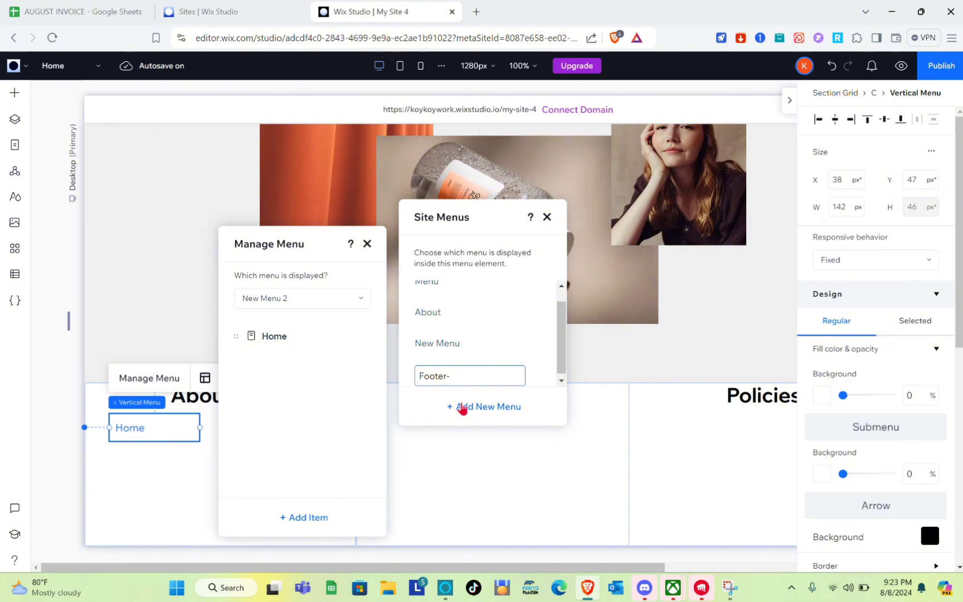
{"action": "type", "text": "About"}
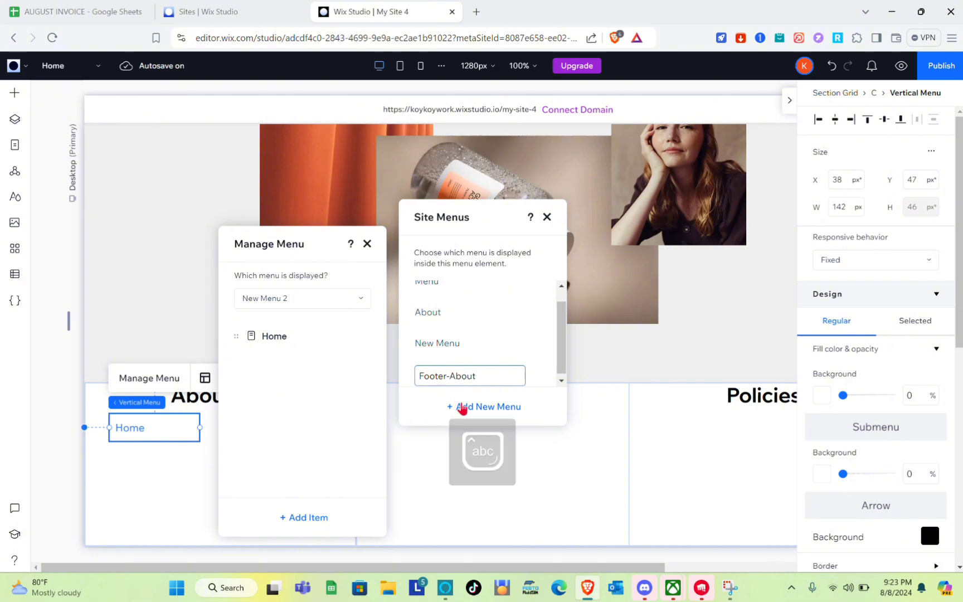
{"action": "key", "text": "Return"}
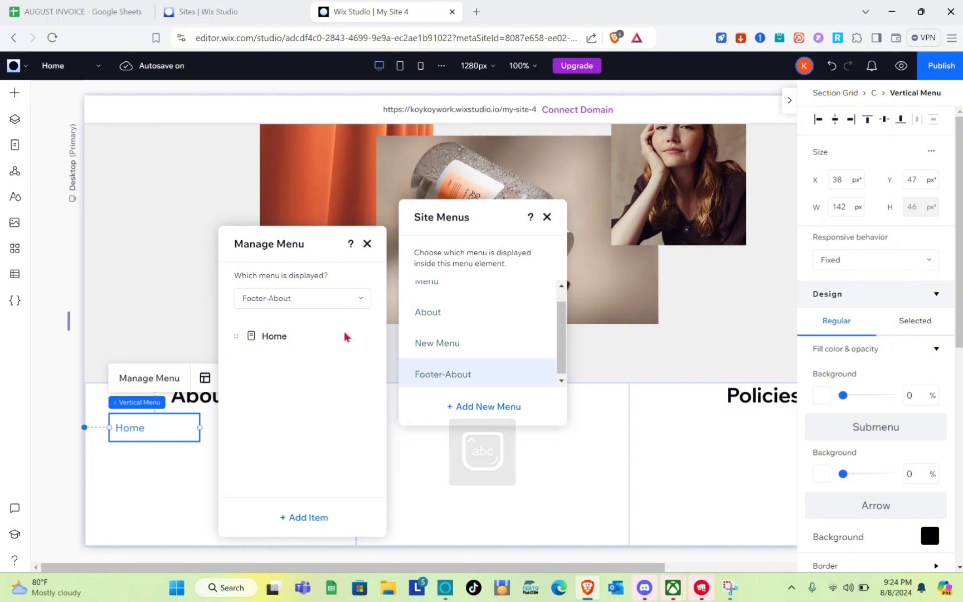
{"action": "left_click", "coordinate": [344, 379]}
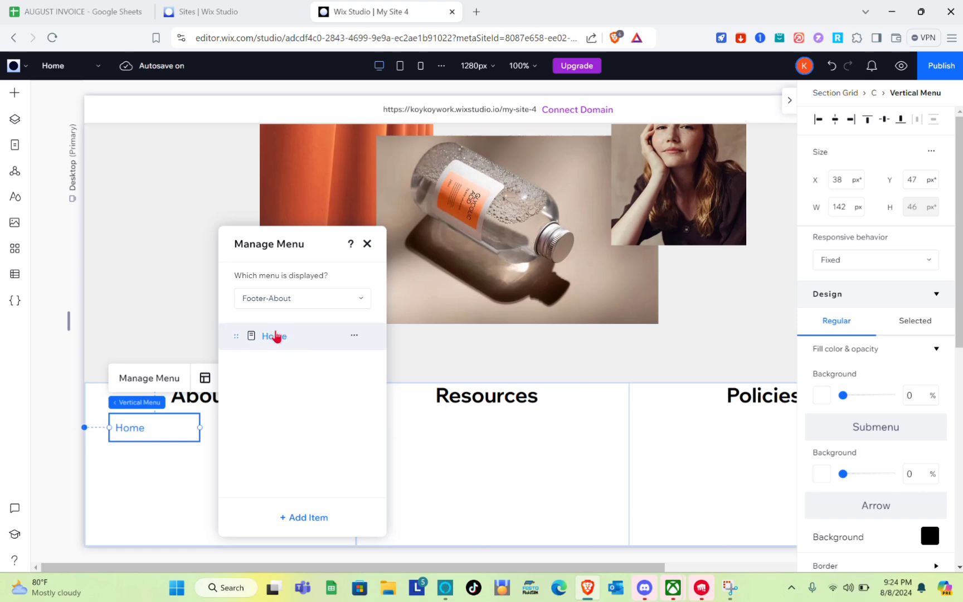
Replace the Home page in the Footer-About menu with the main pages Career, Pricing and Our History.
{"action": "left_click", "coordinate": [301, 521]}
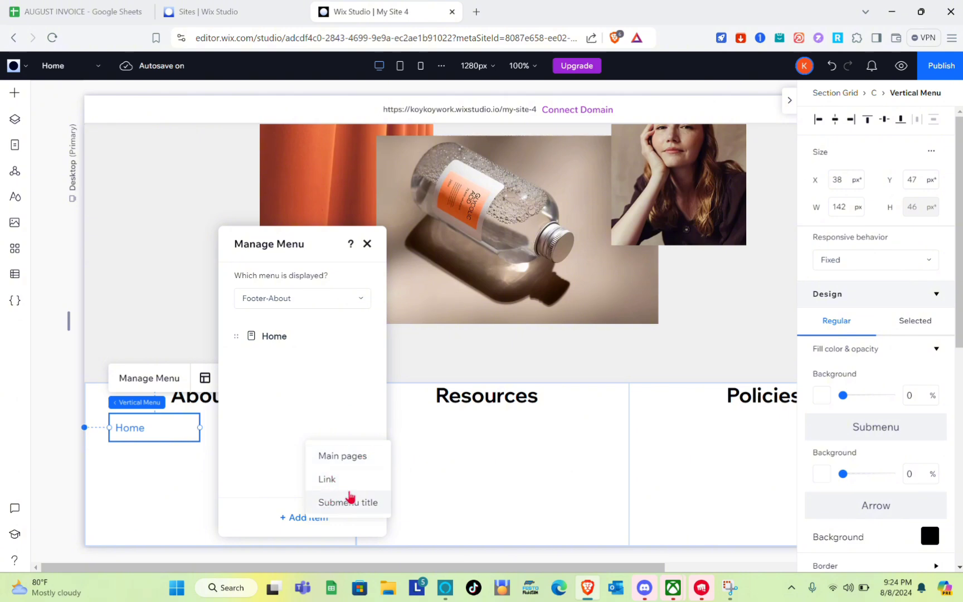
{"action": "left_click", "coordinate": [353, 457]}
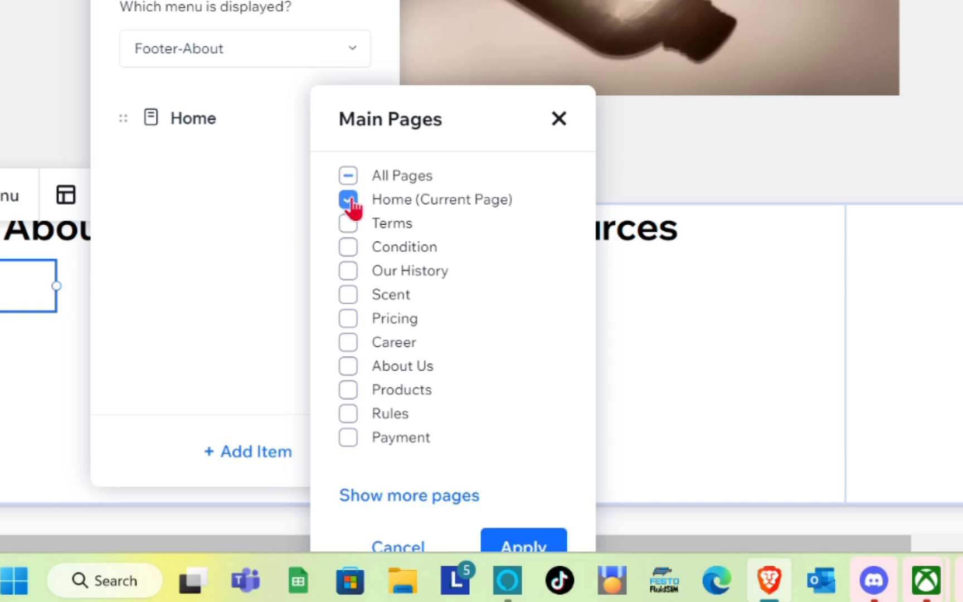
{"action": "left_click", "coordinate": [358, 381]}
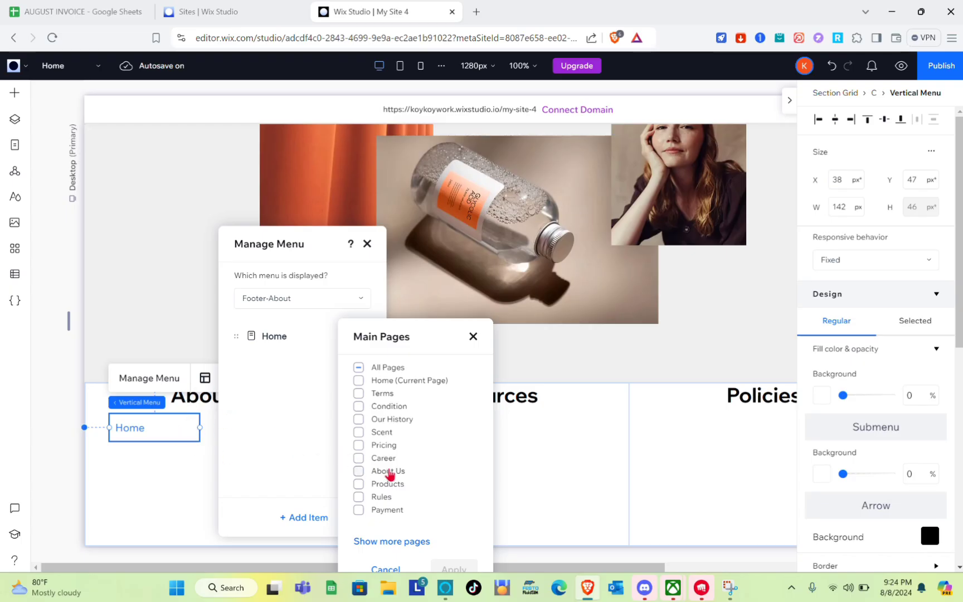
{"action": "left_click", "coordinate": [358, 458]}
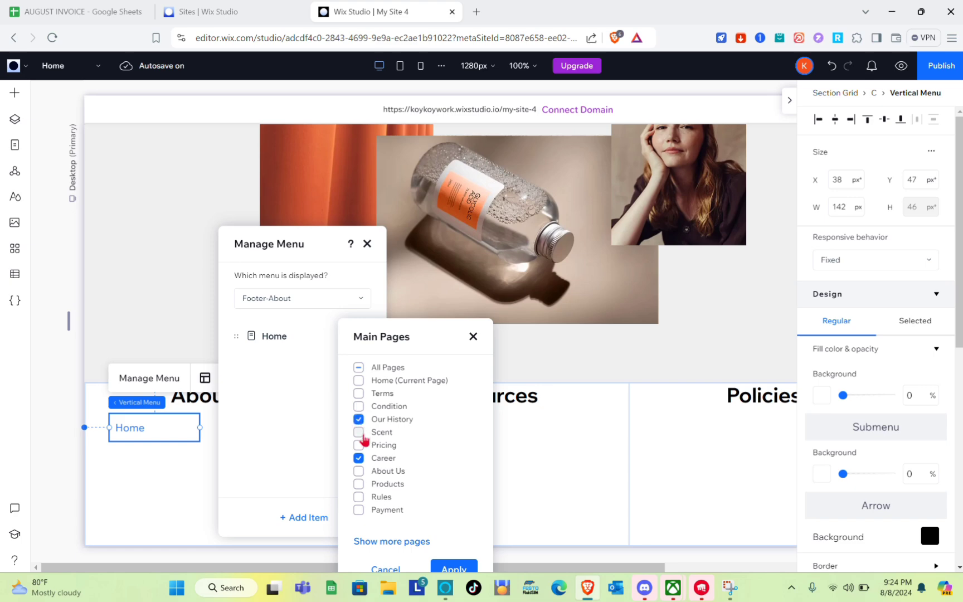
{"action": "left_click", "coordinate": [359, 420]}
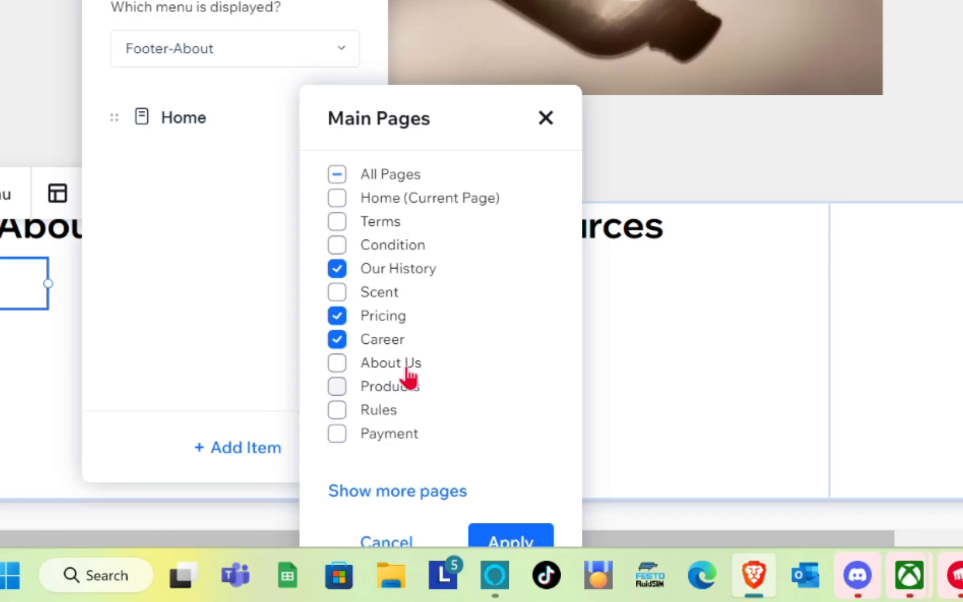
{"action": "left_click", "coordinate": [455, 569]}
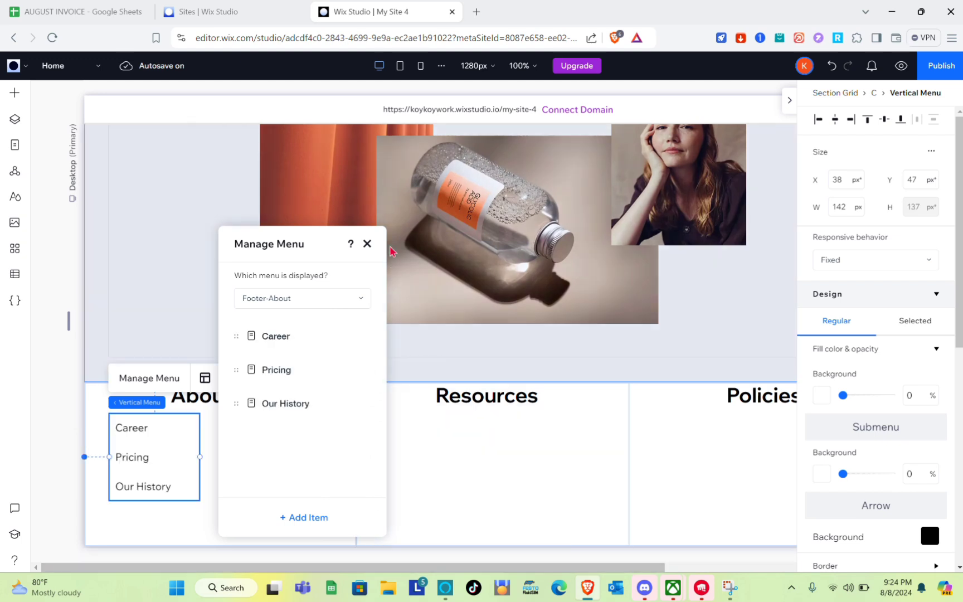
{"action": "left_click", "coordinate": [368, 245]}
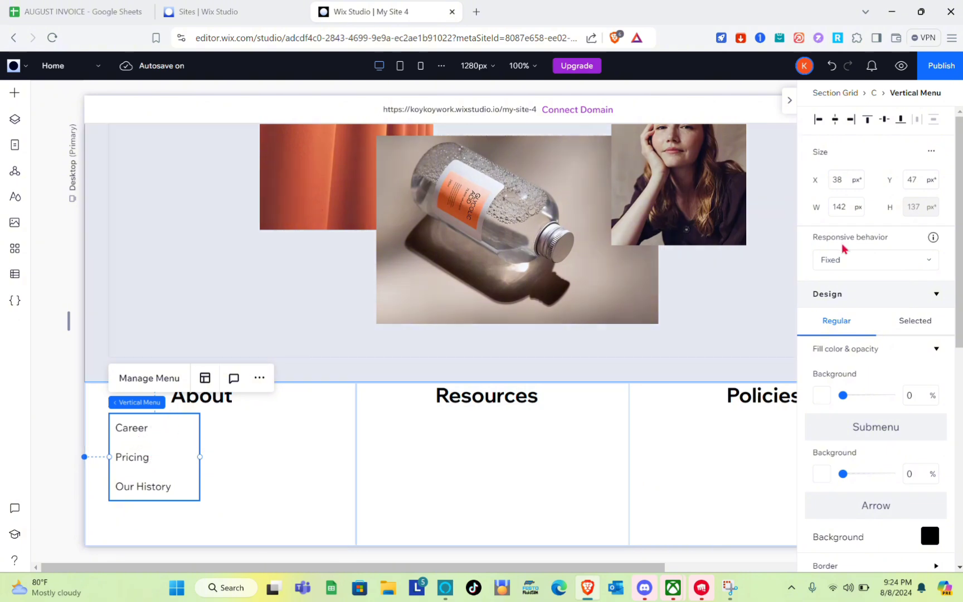
{"action": "left_click", "coordinate": [790, 101]}
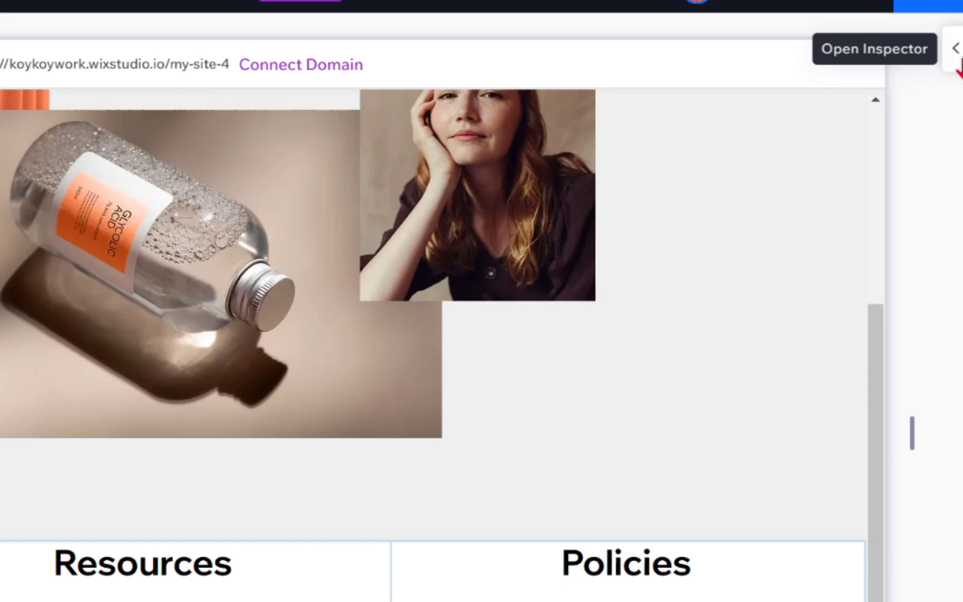
{"action": "left_click", "coordinate": [955, 50]}
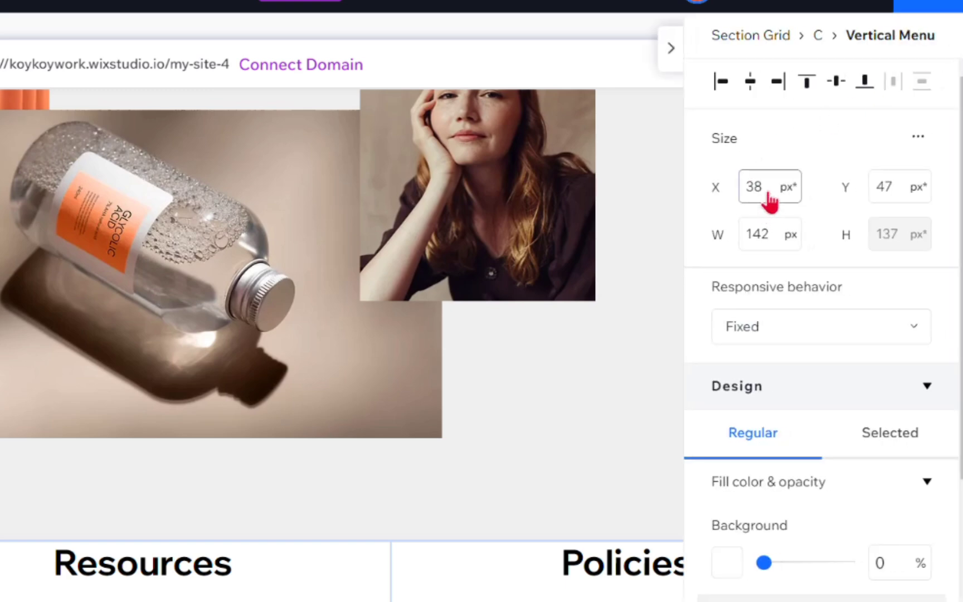
Examine the About menu's size, responsive behavior and background fill settings for its regular and selected states.
{"action": "left_click", "coordinate": [768, 191]}
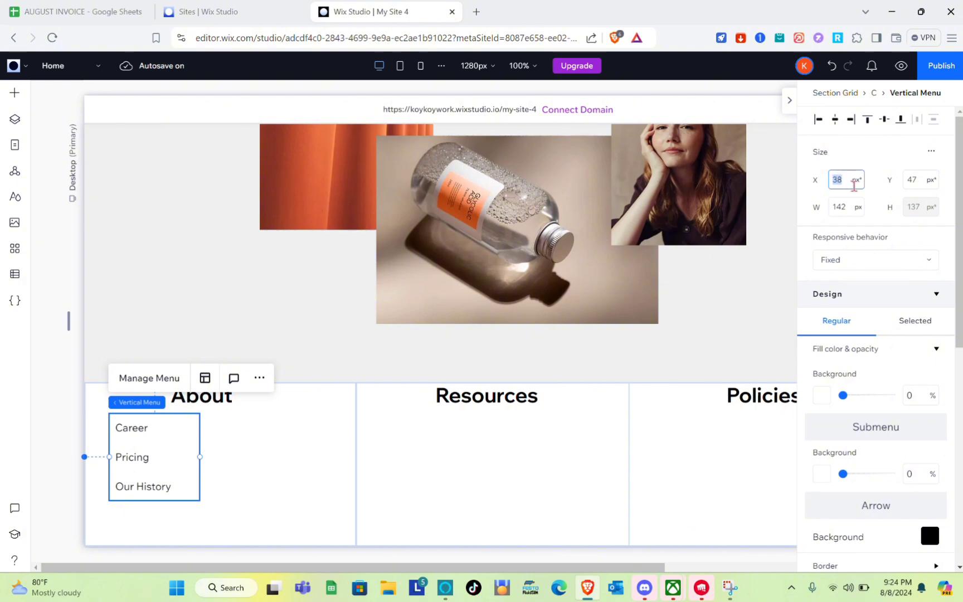
{"action": "left_click", "coordinate": [879, 189]}
{"action": "left_click", "coordinate": [877, 265]}
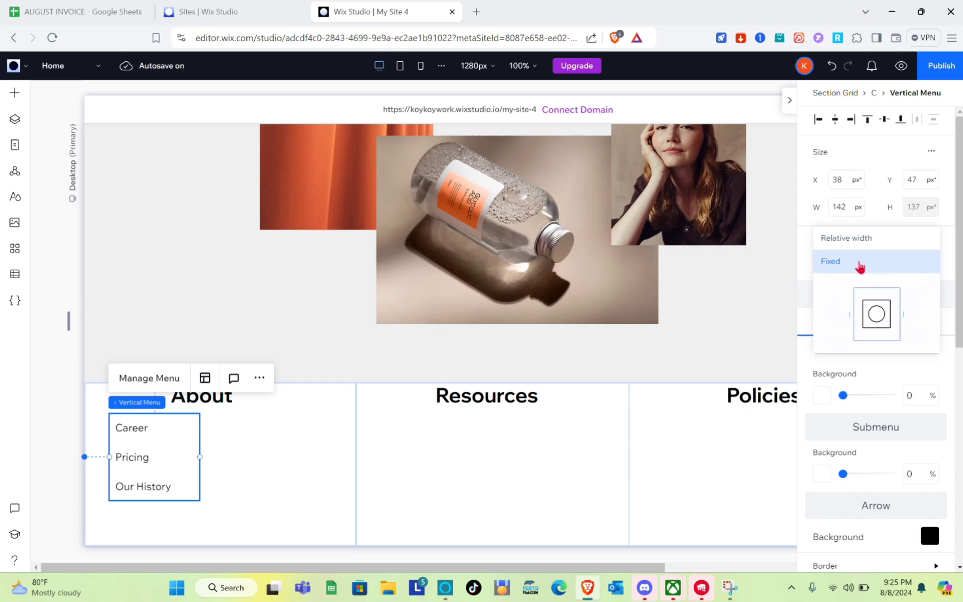
{"action": "left_click", "coordinate": [860, 268]}
{"action": "scroll", "coordinate": [863, 290], "scroll_direction": "down", "scroll_amount": 3}
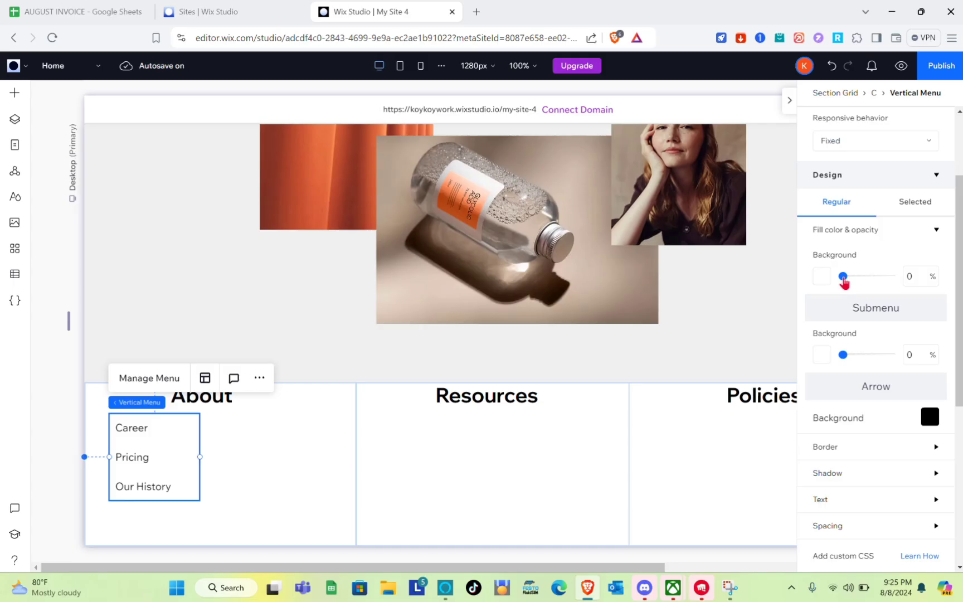
{"action": "left_click_drag", "start_coordinate": [843, 280], "coordinate": [818, 288]}
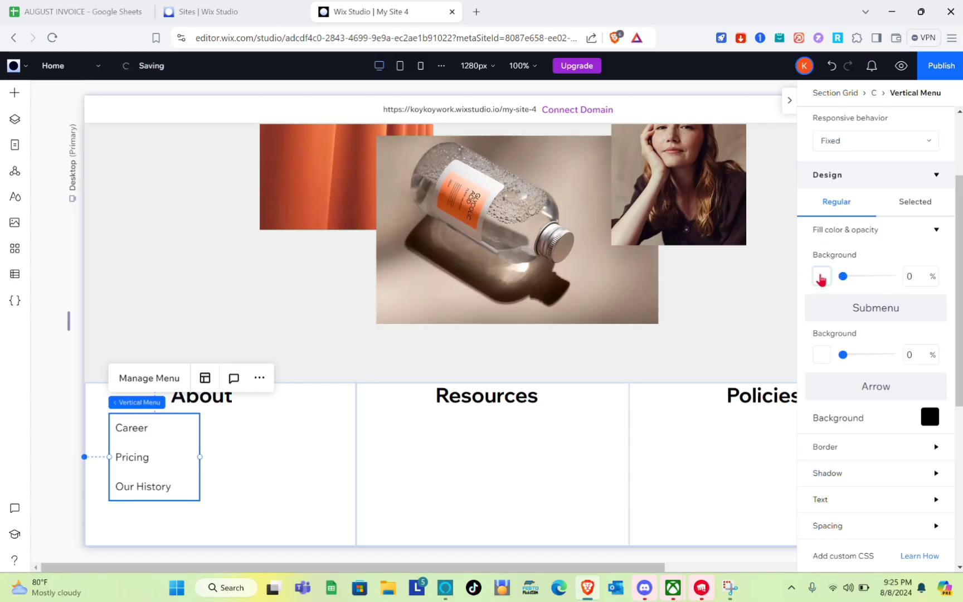
{"action": "left_click", "coordinate": [821, 277]}
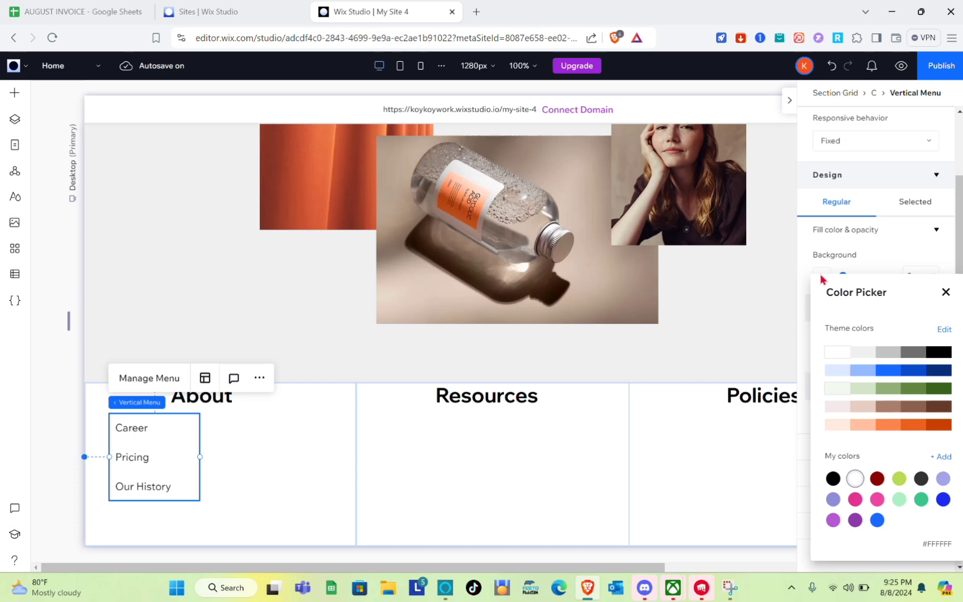
{"action": "left_click", "coordinate": [883, 264]}
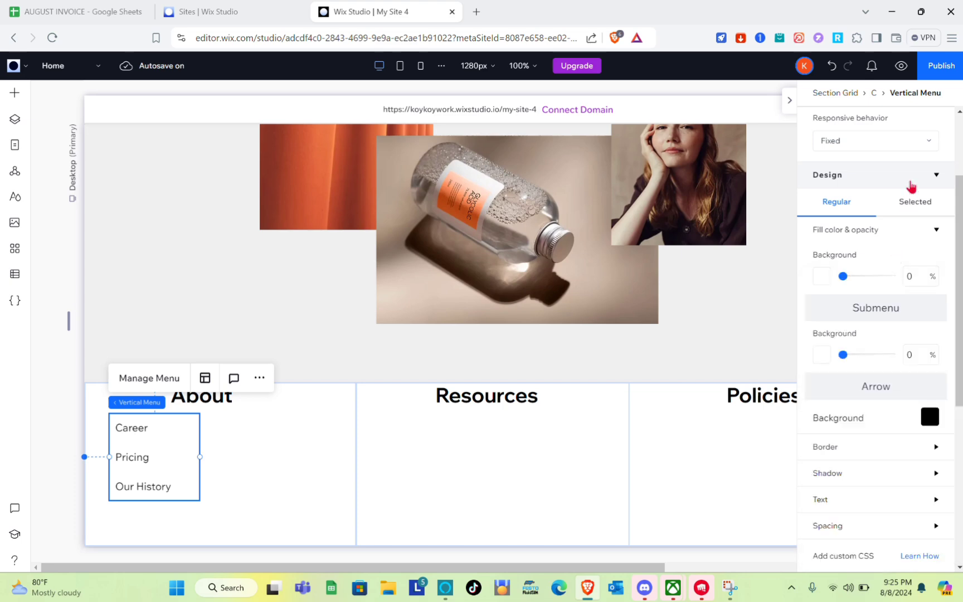
{"action": "left_click", "coordinate": [914, 203]}
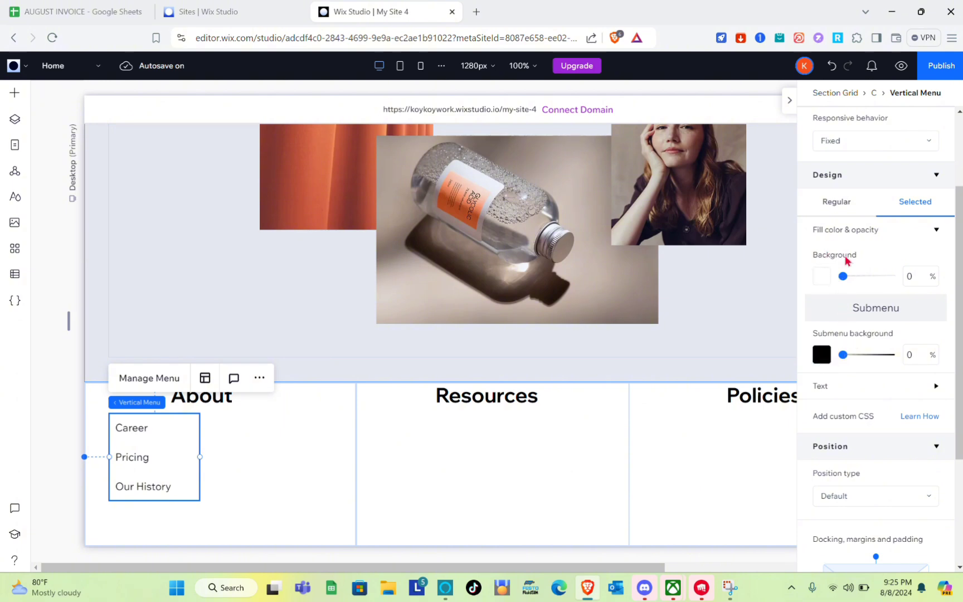
Set the left margin of the About cell's vertical menu to 0%.
{"action": "scroll", "coordinate": [835, 393], "scroll_direction": "down", "scroll_amount": 2}
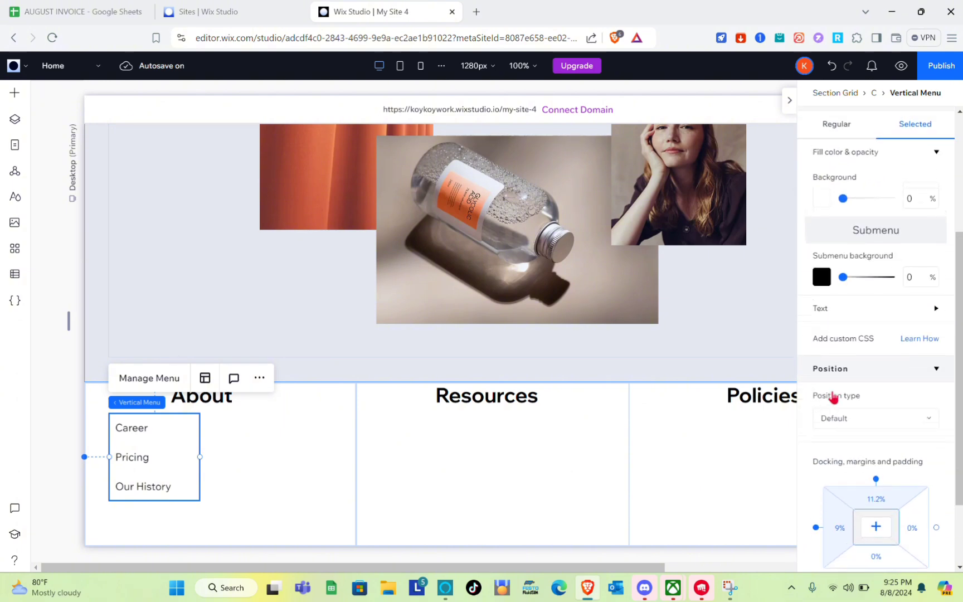
{"action": "scroll", "coordinate": [834, 395], "scroll_direction": "up", "scroll_amount": 4}
{"action": "scroll", "coordinate": [834, 395], "scroll_direction": "down", "scroll_amount": 3}
{"action": "scroll", "coordinate": [835, 396], "scroll_direction": "down", "scroll_amount": 2}
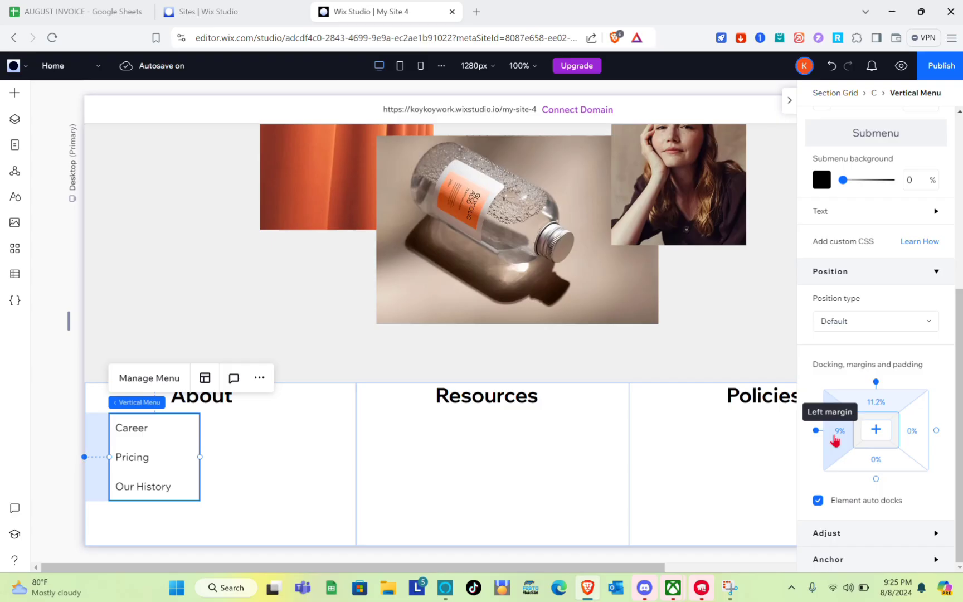
{"action": "left_click", "coordinate": [729, 397]}
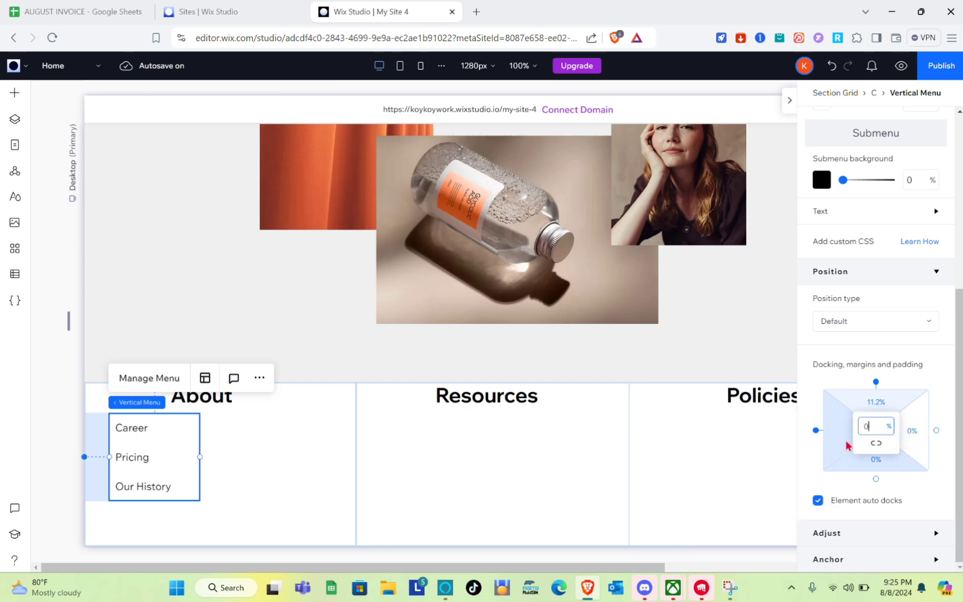
{"action": "key", "text": "Return"}
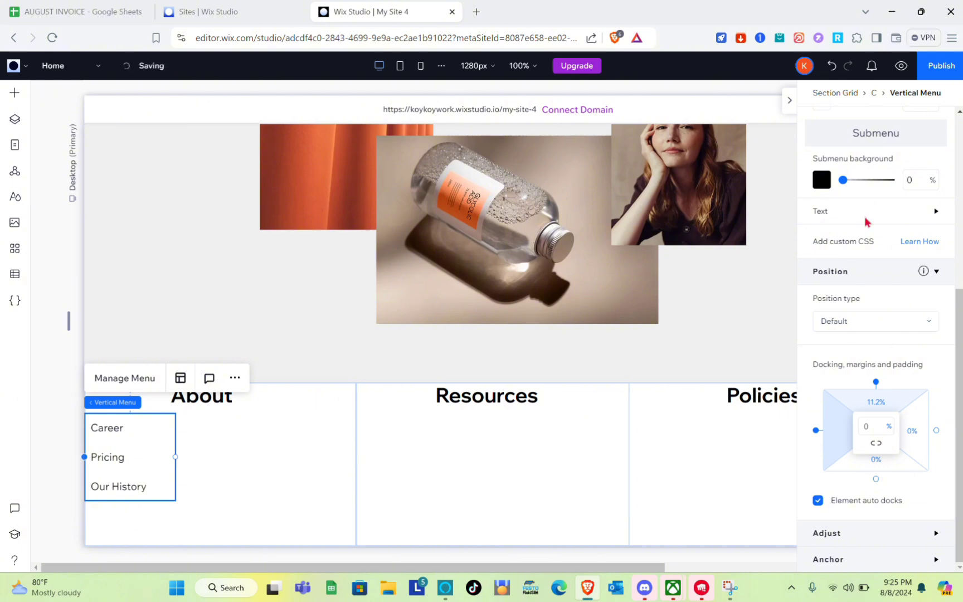
Set the text offset in the About menu's regular design spacing to 0 px.
{"action": "scroll", "coordinate": [862, 276], "scroll_direction": "up", "scroll_amount": 3}
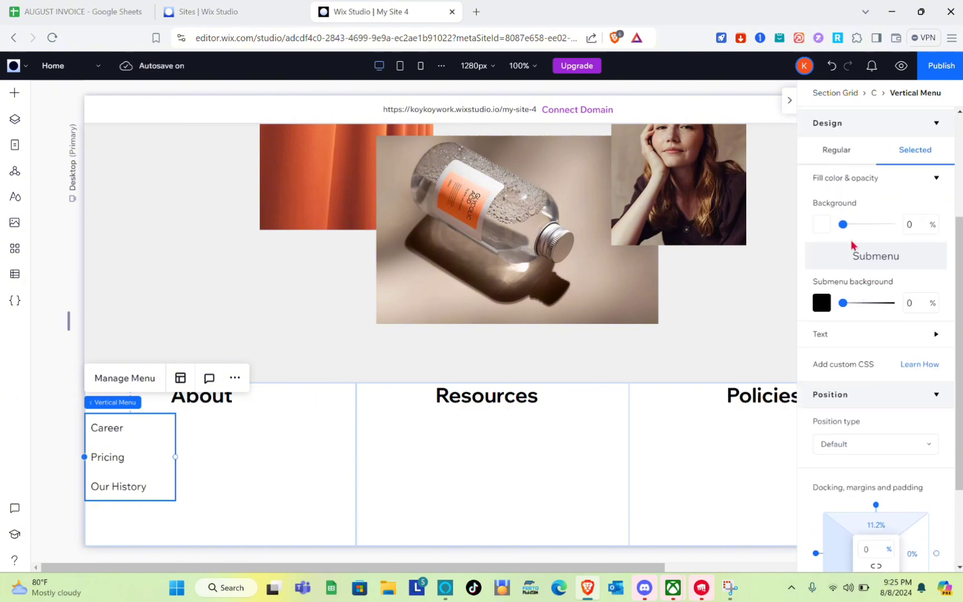
{"action": "left_click", "coordinate": [837, 151]}
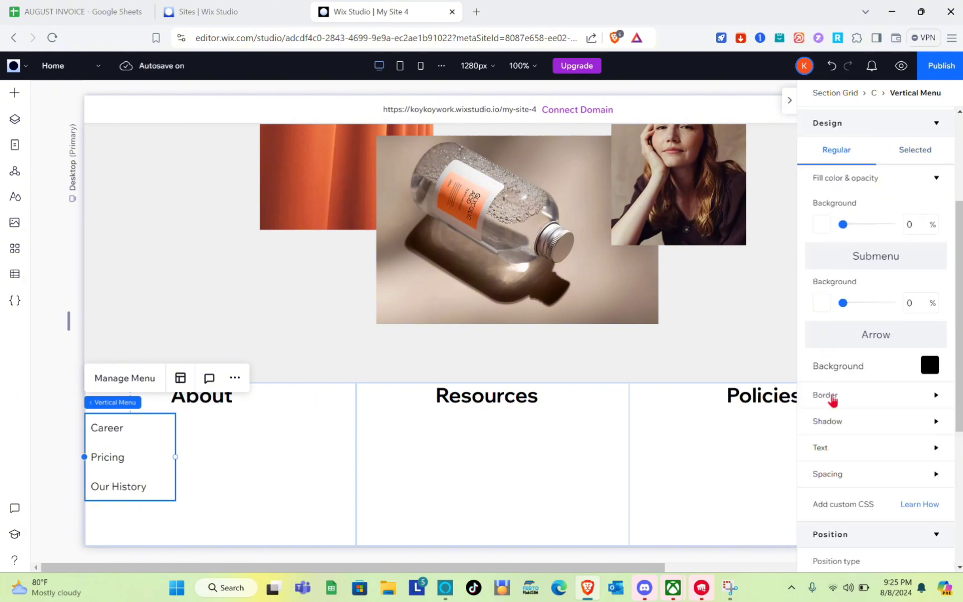
{"action": "scroll", "coordinate": [834, 400], "scroll_direction": "down", "scroll_amount": 3}
{"action": "left_click", "coordinate": [885, 320]}
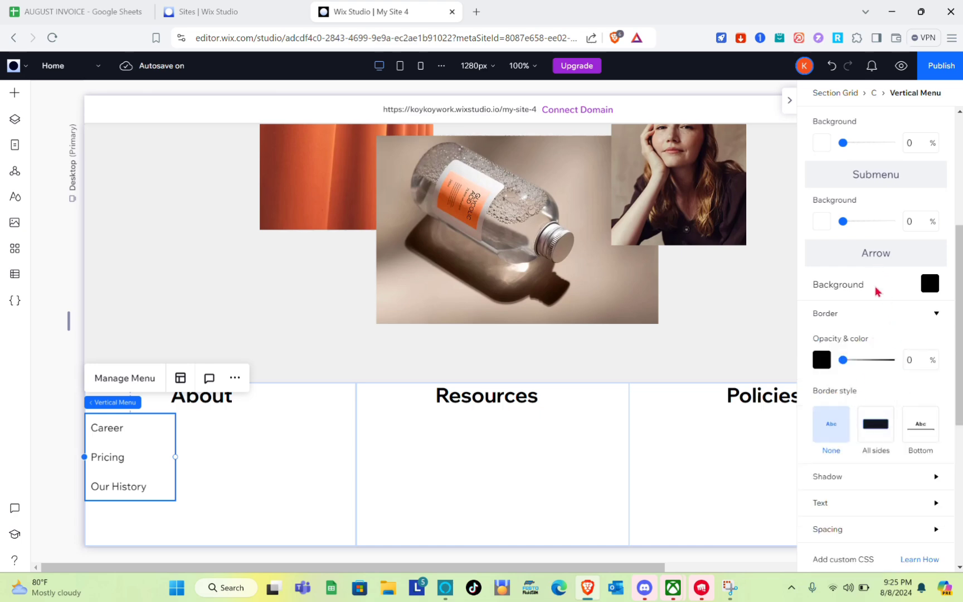
{"action": "left_click", "coordinate": [900, 313]}
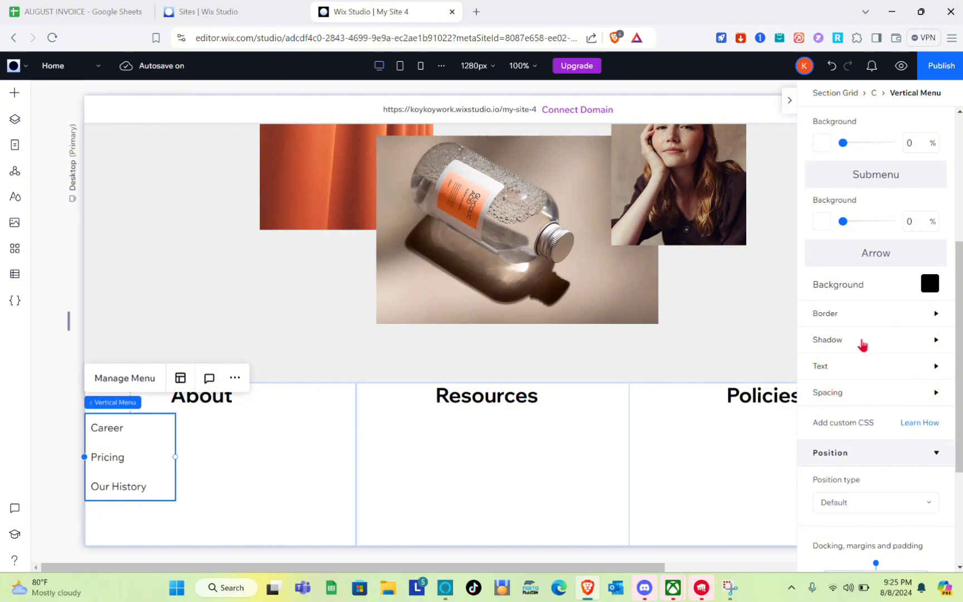
{"action": "left_click", "coordinate": [862, 345]}
{"action": "left_click", "coordinate": [862, 344]}
{"action": "left_click", "coordinate": [857, 373]}
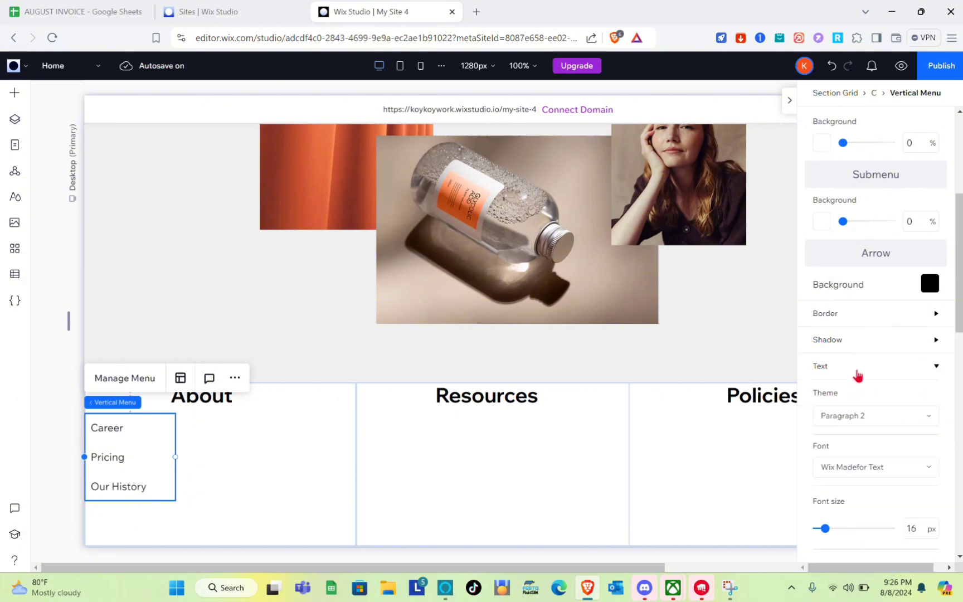
{"action": "left_click", "coordinate": [857, 375]}
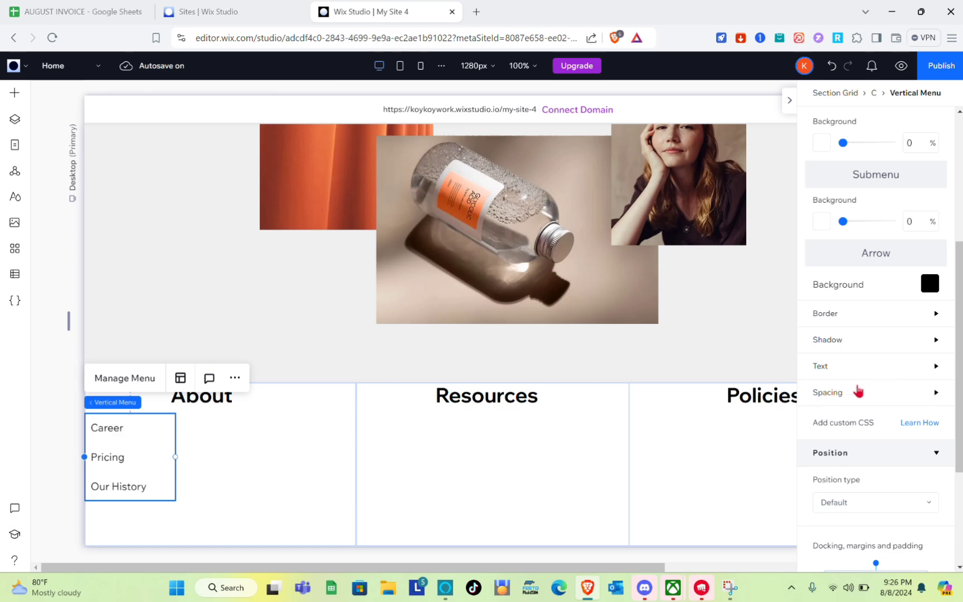
{"action": "left_click", "coordinate": [859, 394]}
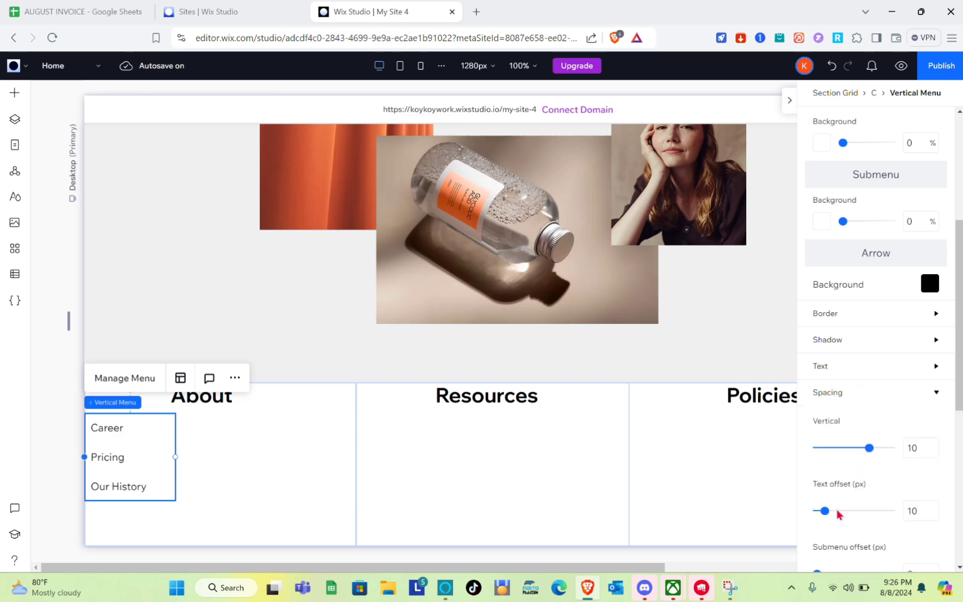
{"action": "mouse_move", "coordinate": [825, 514]}
{"action": "left_mouse_down"}
{"action": "mouse_move", "coordinate": [814, 512]}
{"action": "mouse_move", "coordinate": [864, 488]}
{"action": "mouse_move", "coordinate": [766, 528]}
{"action": "mouse_move", "coordinate": [825, 518]}
{"action": "mouse_move", "coordinate": [808, 517]}
{"action": "left_mouse_up"}
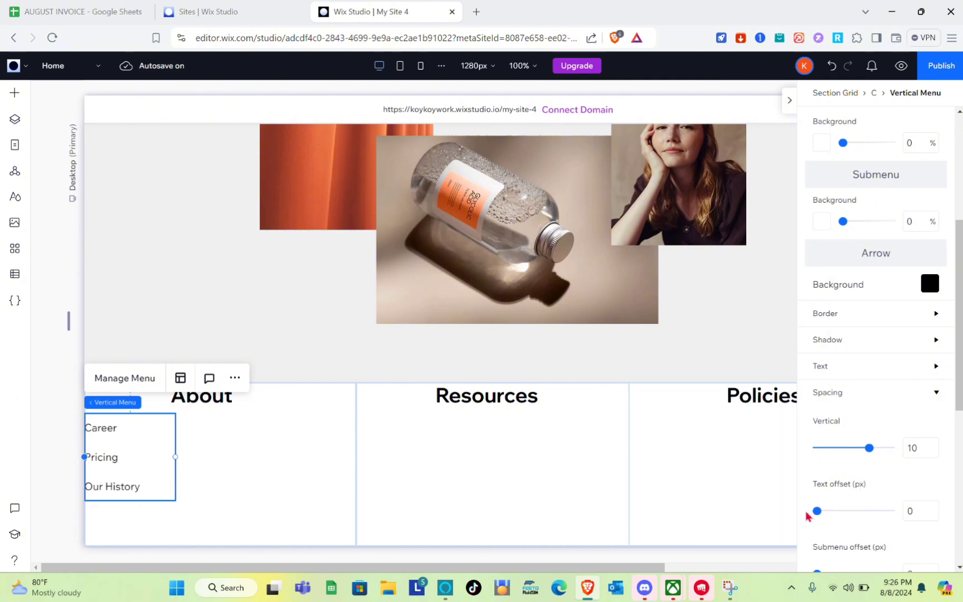
{"action": "scroll", "coordinate": [819, 460], "scroll_direction": "down", "scroll_amount": 7}
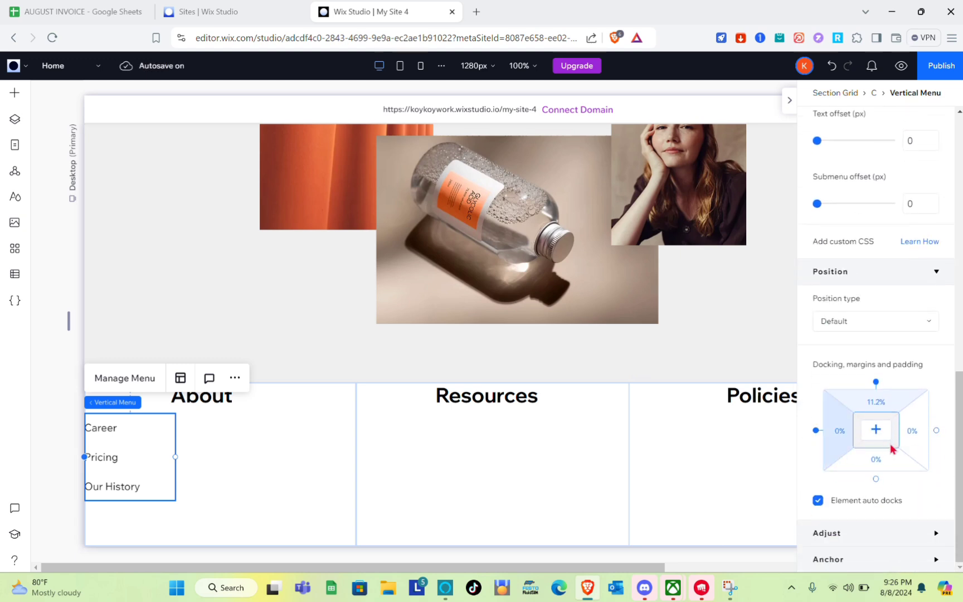
Add the vertical menu preset with About, Careers, Press and Privacy to the Resources cell, placing it at about X 60 px and Y 47 px.
{"action": "left_click", "coordinate": [461, 466]}
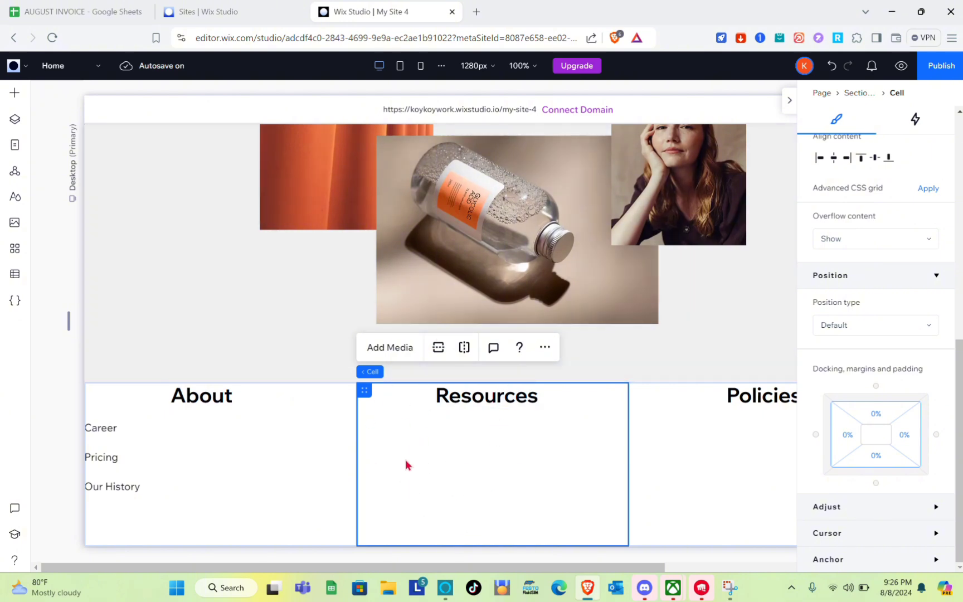
{"action": "left_click", "coordinate": [15, 94]}
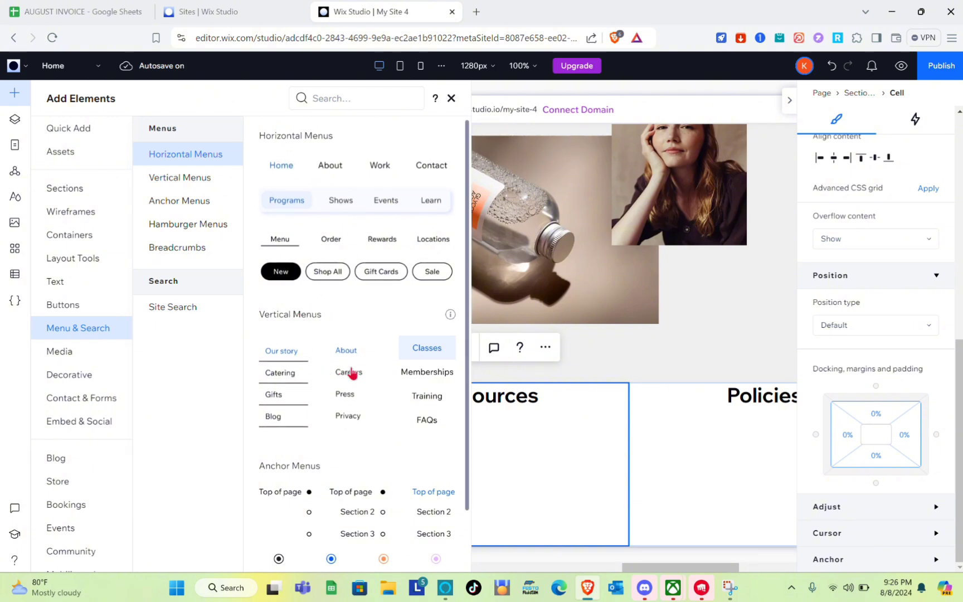
{"action": "left_click_drag", "start_coordinate": [342, 377], "coordinate": [526, 480]}
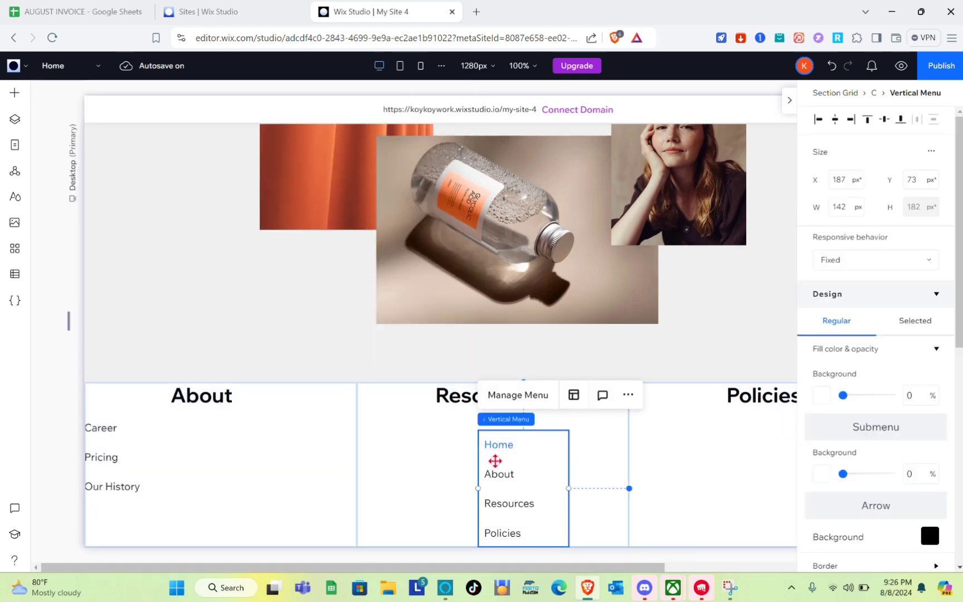
{"action": "left_click_drag", "start_coordinate": [495, 461], "coordinate": [412, 442]}
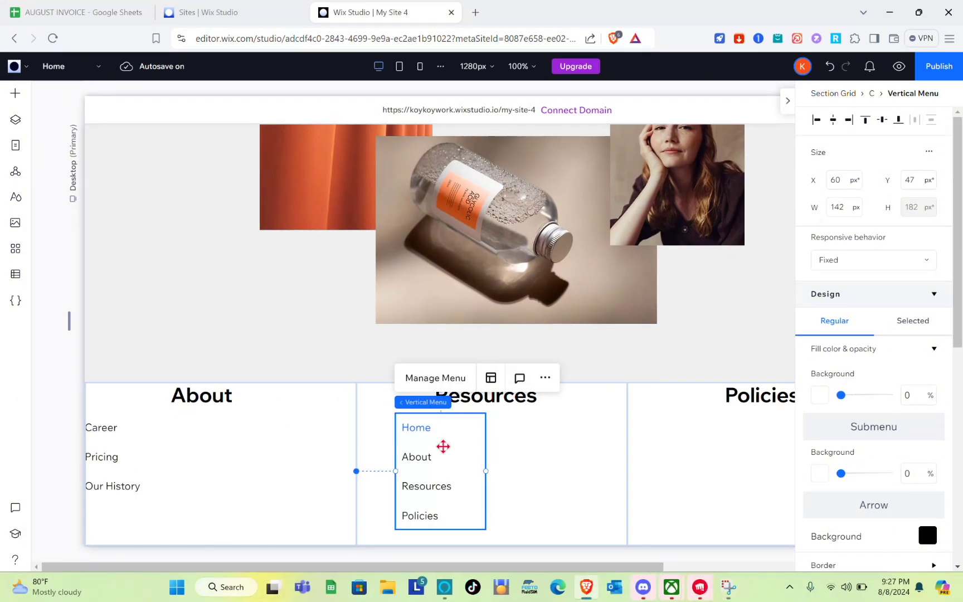
Create a new site menu named Footer-Resources and display it in the Resources cell's vertical menu.
{"action": "left_click", "coordinate": [430, 379]}
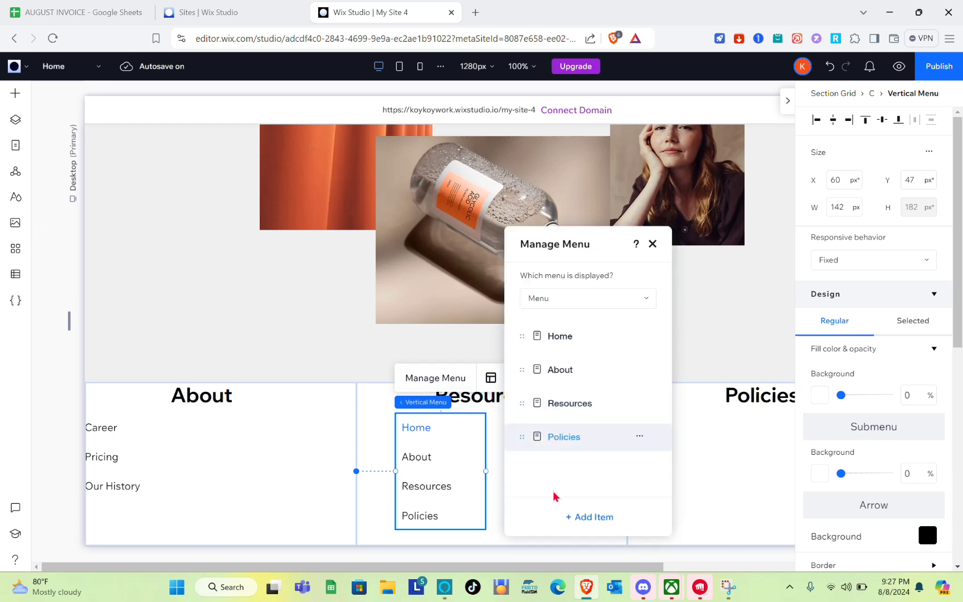
{"action": "left_click", "coordinate": [621, 308]}
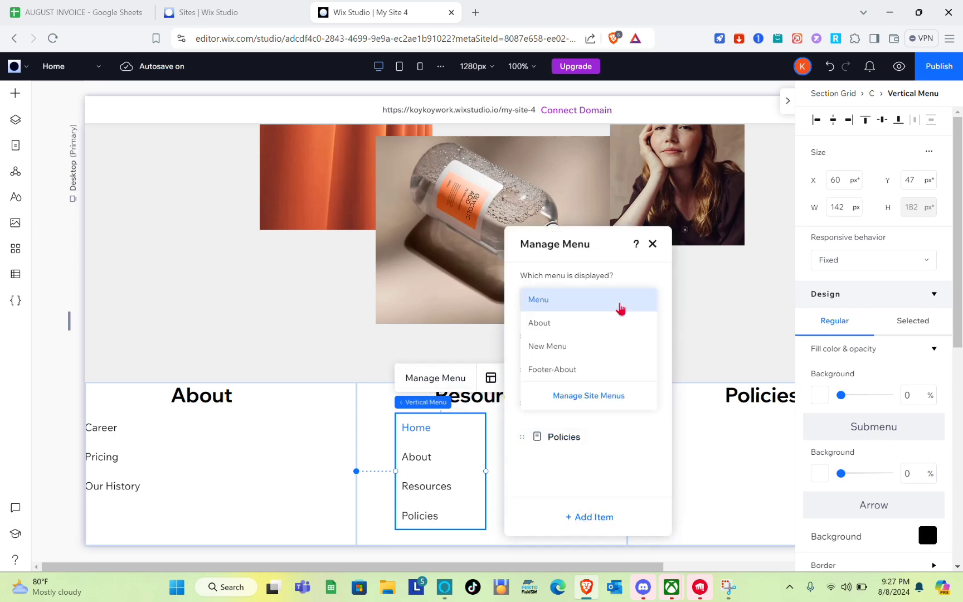
{"action": "left_click", "coordinate": [589, 397]}
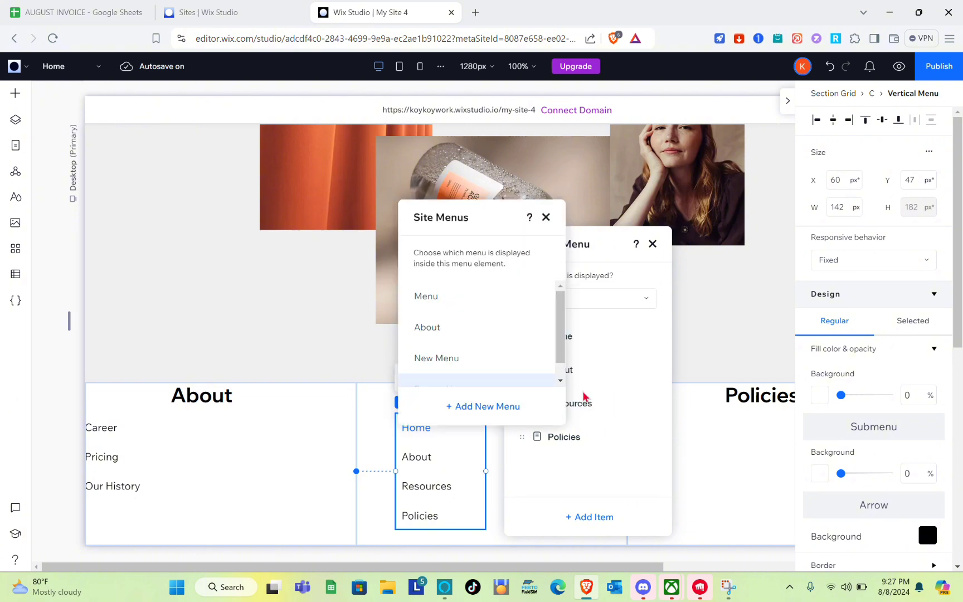
{"action": "left_click", "coordinate": [474, 406]}
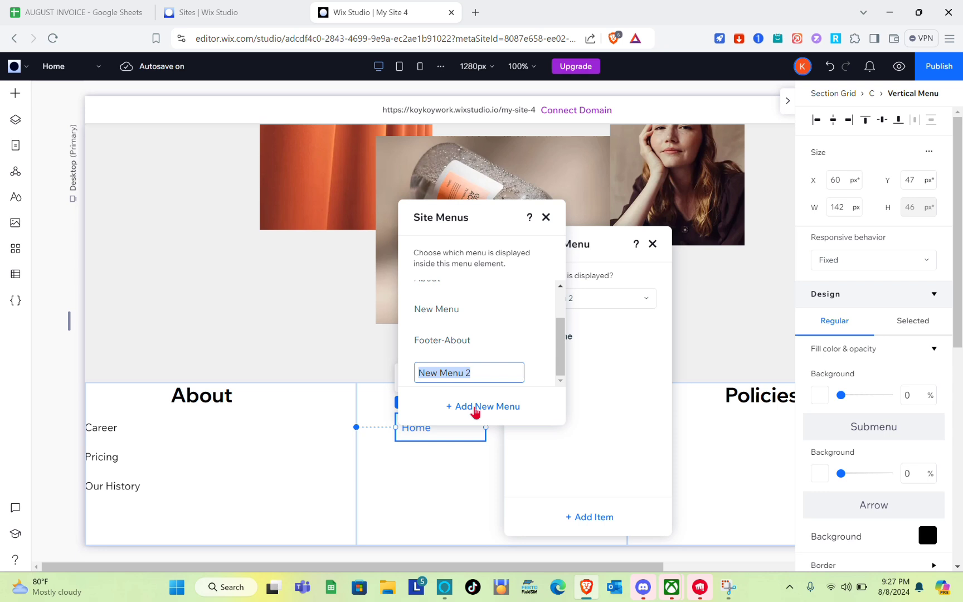
{"action": "type", "text": "Fooe"}
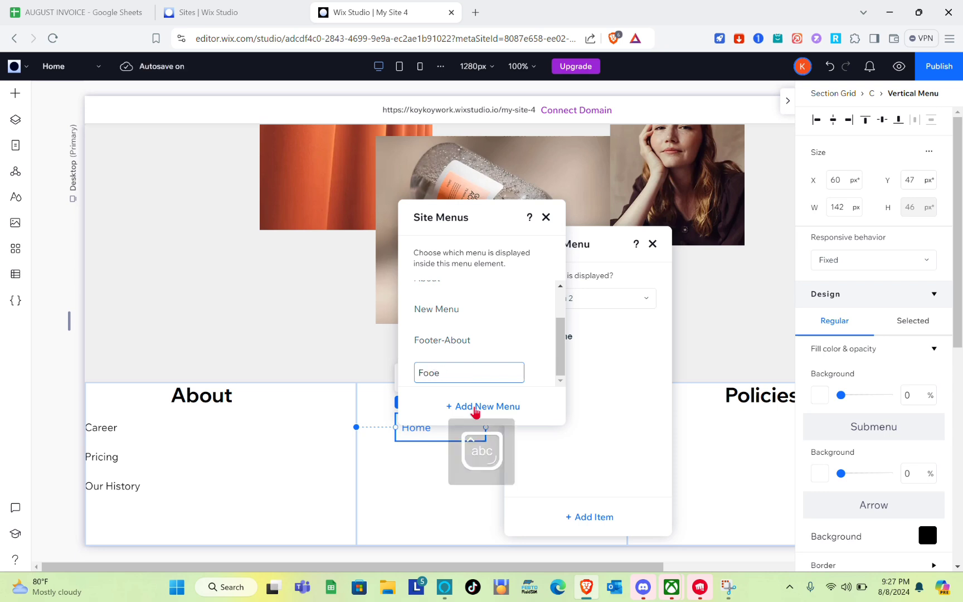
{"action": "type", "text": "ter"}
{"action": "key", "text": "BackSpace"}
{"action": "key", "text": "BackSpace"}
{"action": "key", "text": "BackSpace"}
{"action": "key", "text": "BackSpace"}
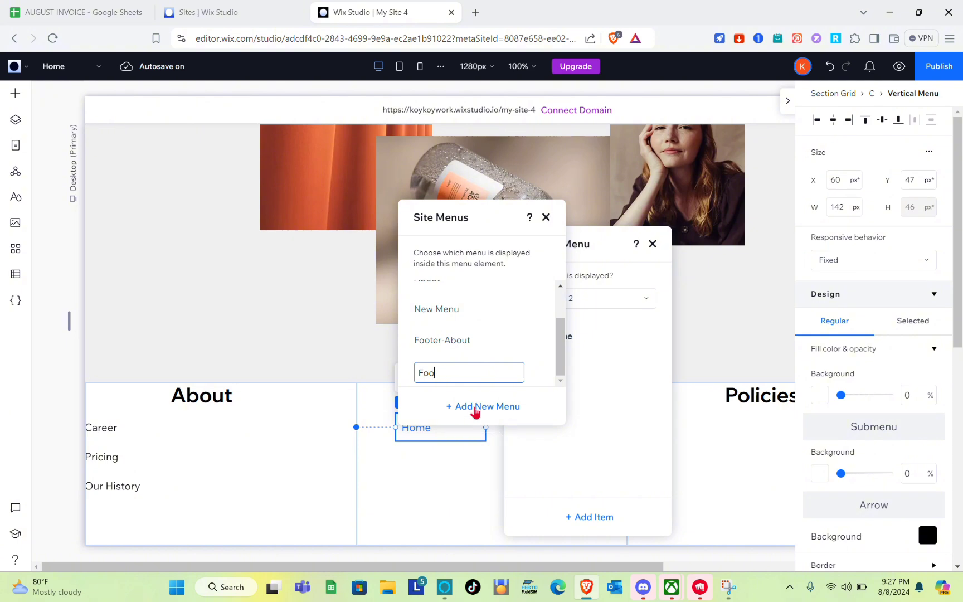
{"action": "type", "text": "ter-Resources"}
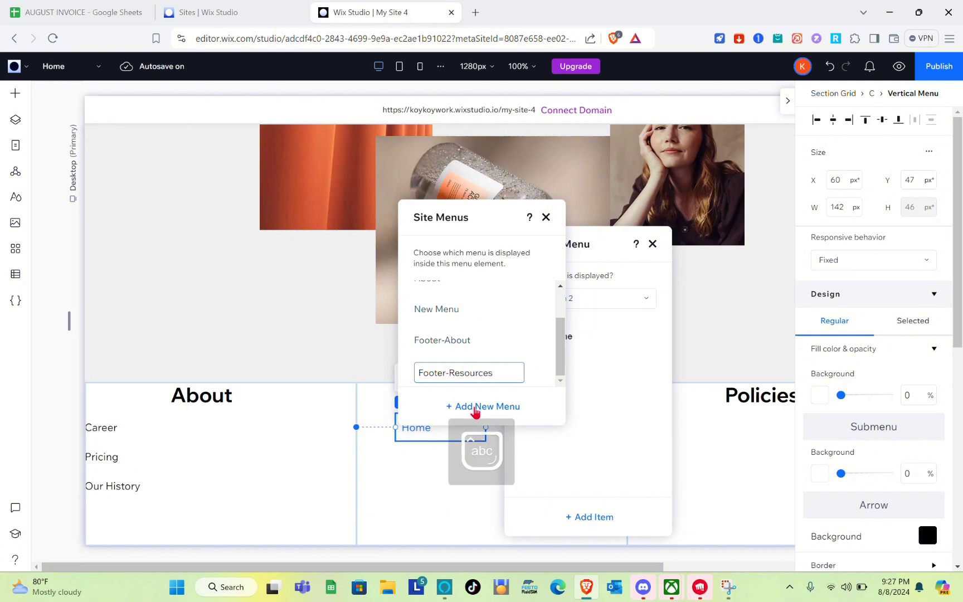
{"action": "key", "text": "Return"}
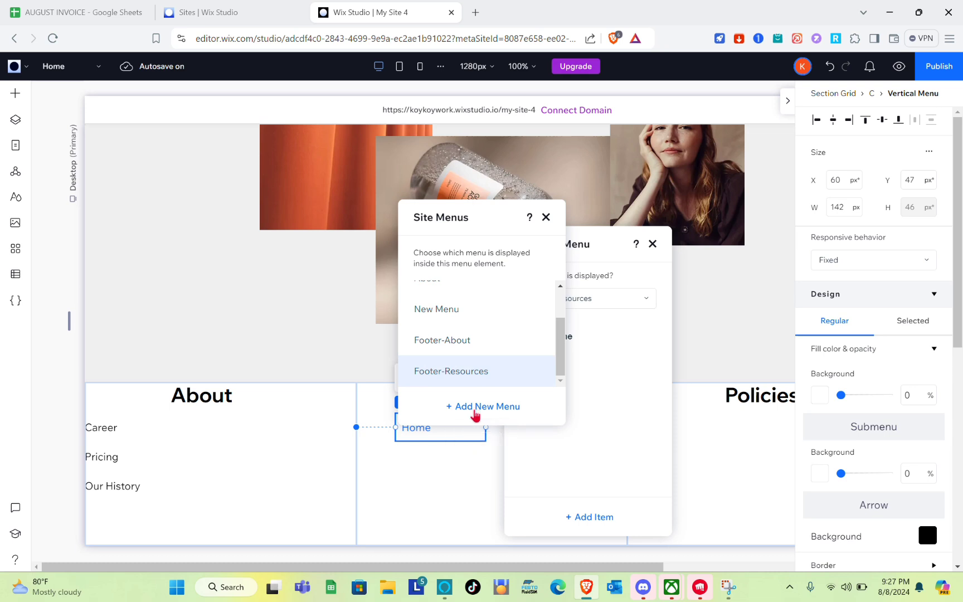
{"action": "left_click", "coordinate": [457, 470]}
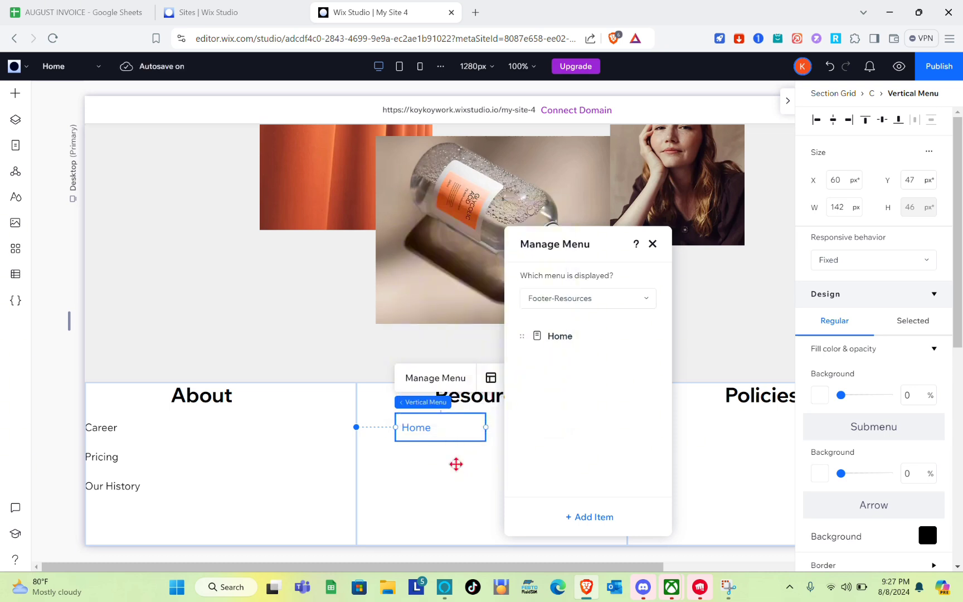
{"action": "left_click", "coordinate": [456, 462]}
Replace Home in the Footer-Resources menu with the main pages Scent, Products and Payment.
{"action": "left_click", "coordinate": [409, 429]}
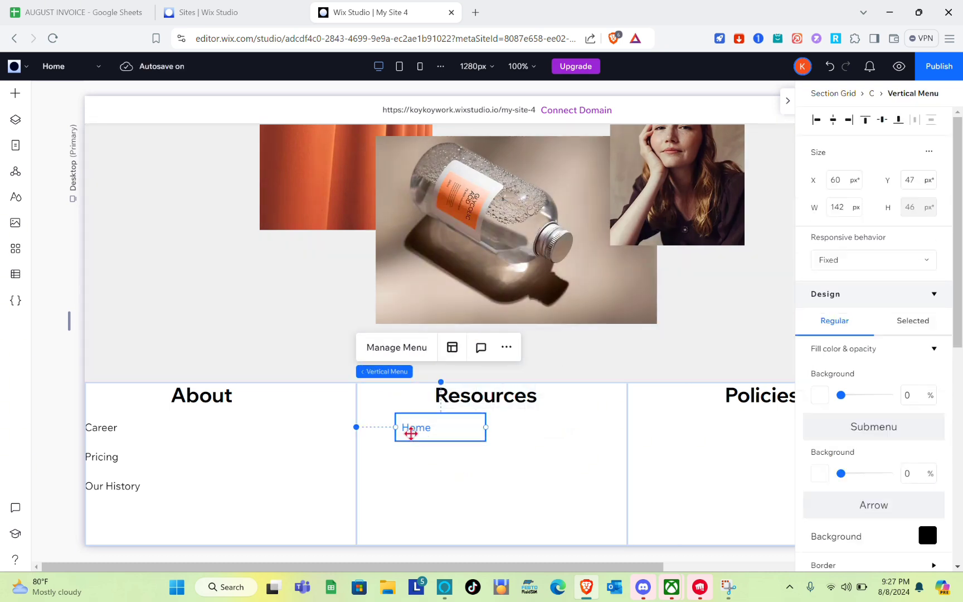
{"action": "left_click", "coordinate": [436, 379]}
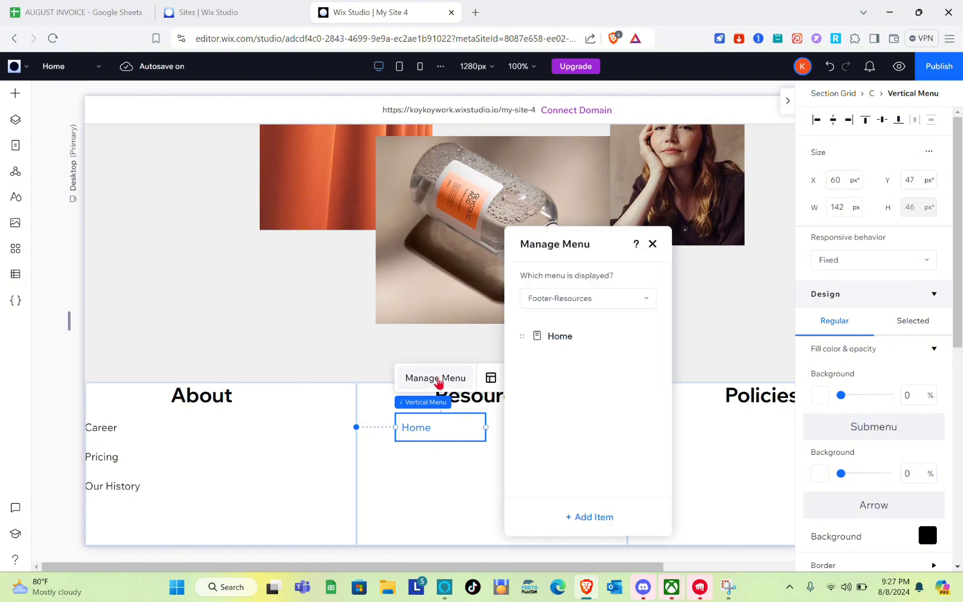
{"action": "left_click", "coordinate": [594, 522]}
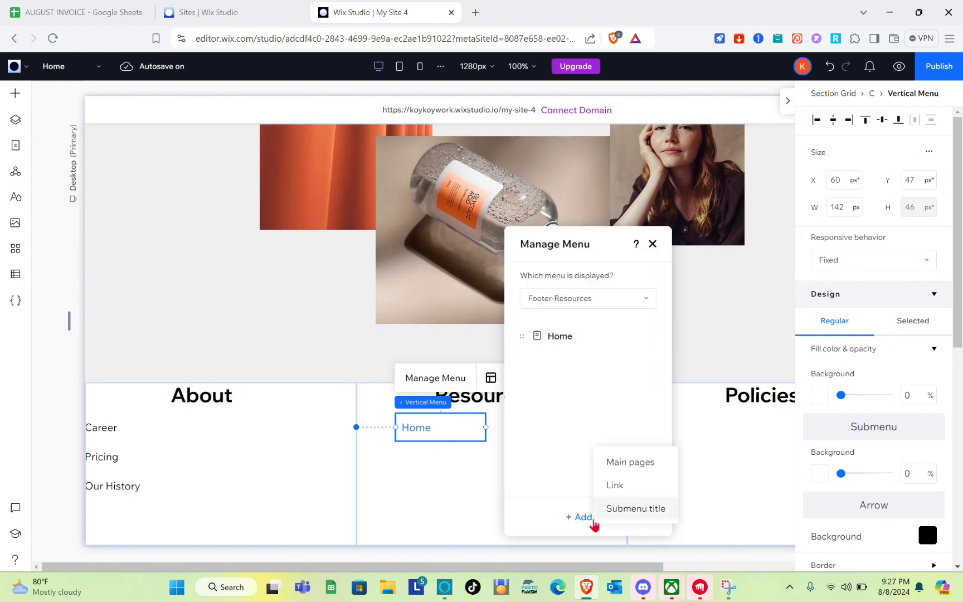
{"action": "left_click", "coordinate": [630, 464]}
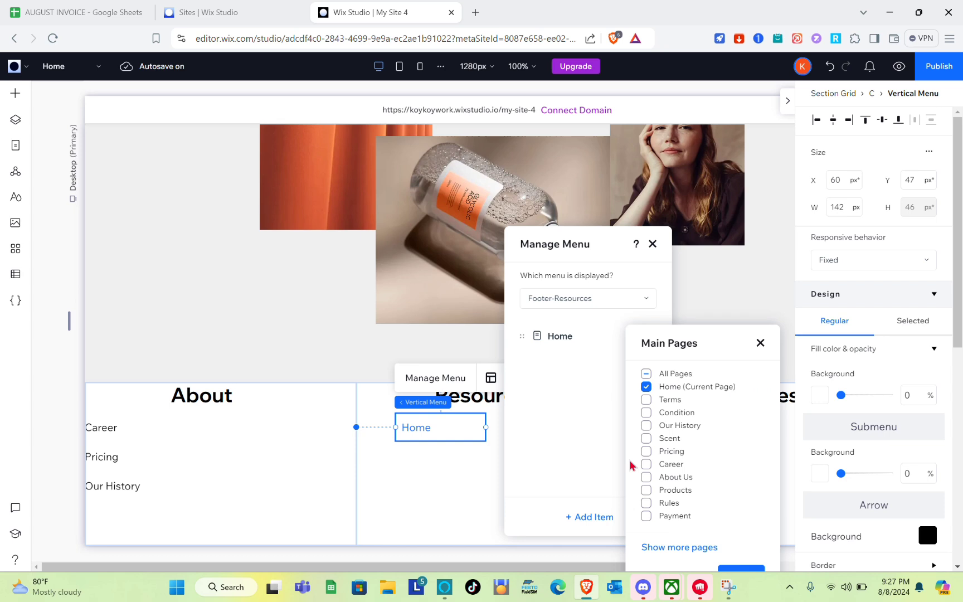
{"action": "left_click", "coordinate": [647, 386]}
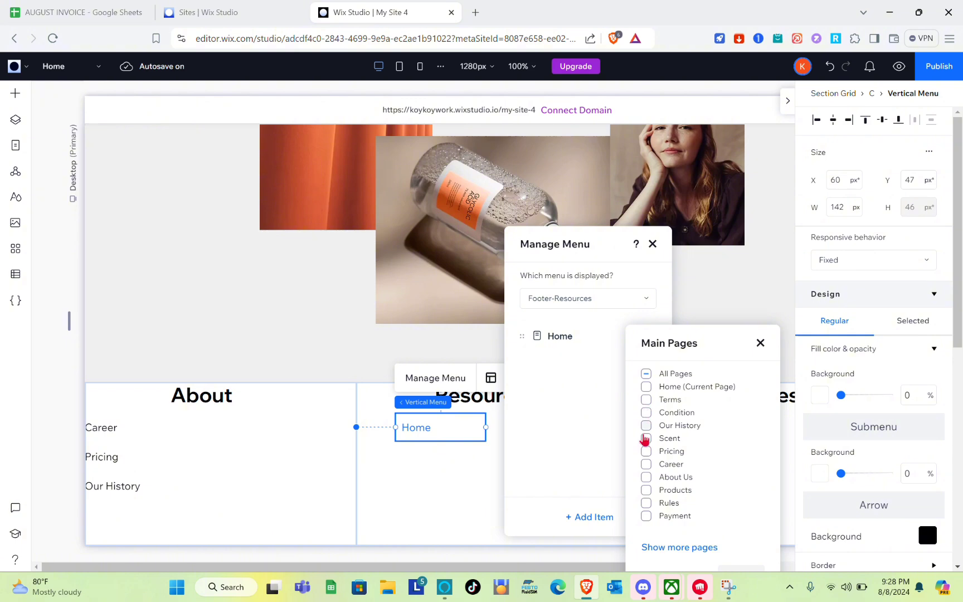
{"action": "left_click", "coordinate": [646, 517]}
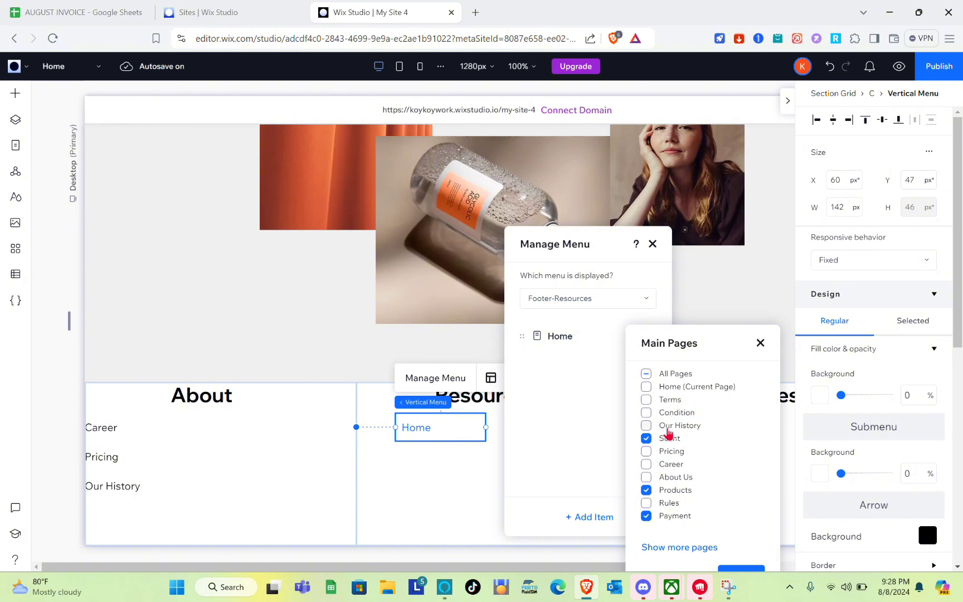
{"action": "left_click", "coordinate": [741, 569]}
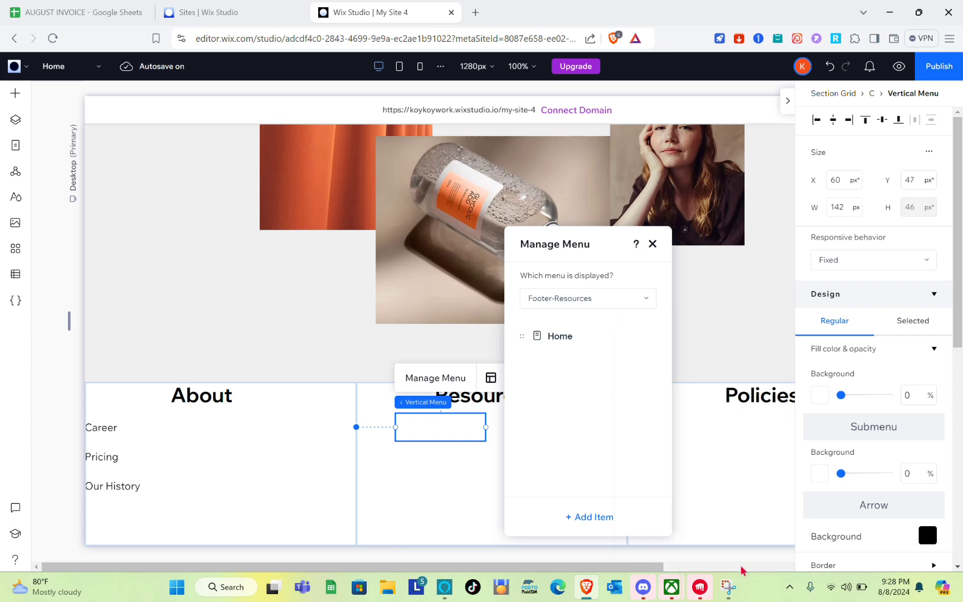
{"action": "left_click", "coordinate": [735, 439]}
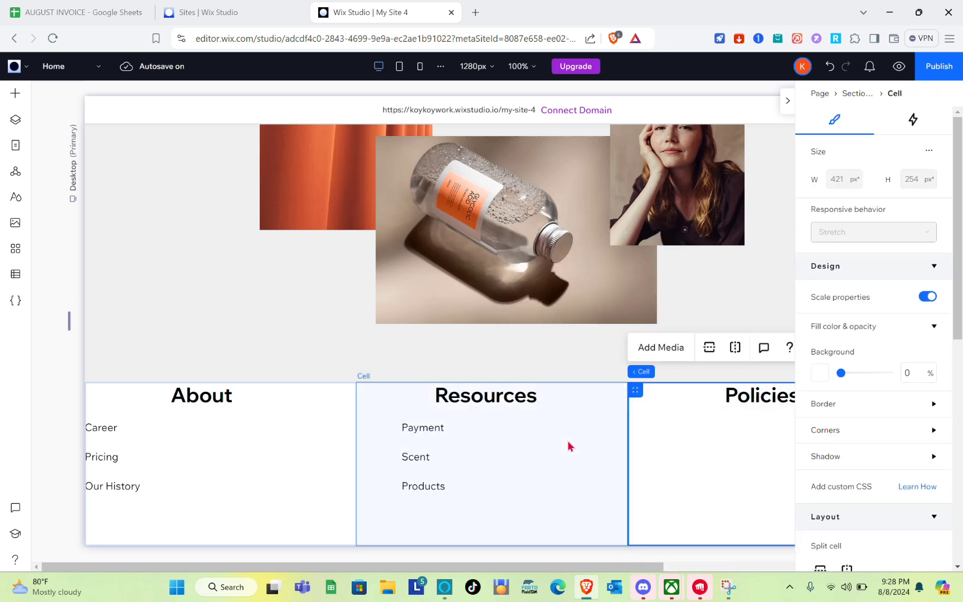
Set the text offset in the Resources menu's regular design spacing to 13 px.
{"action": "scroll", "coordinate": [567, 443], "scroll_direction": "right", "scroll_amount": 3}
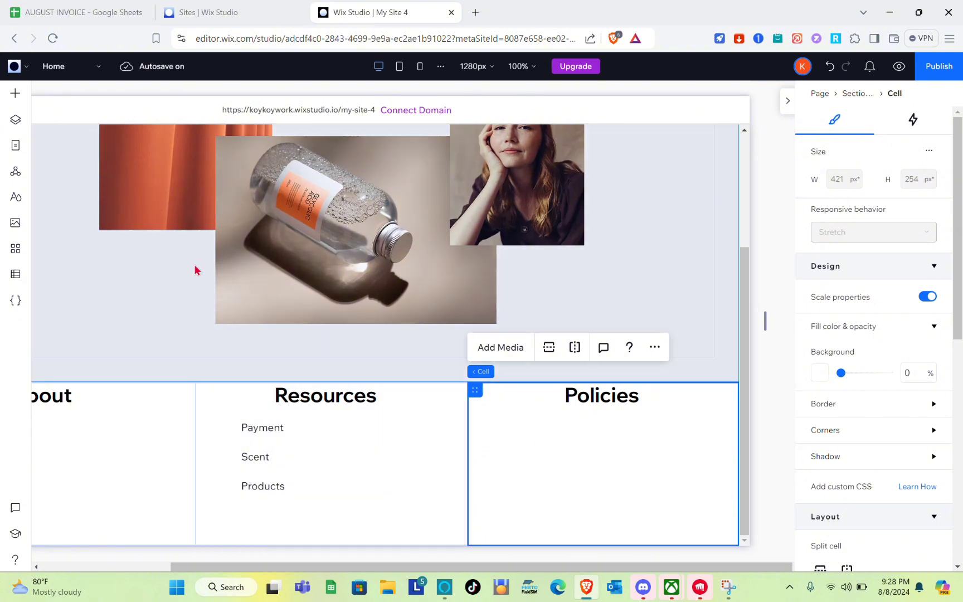
{"action": "left_click", "coordinate": [264, 473]}
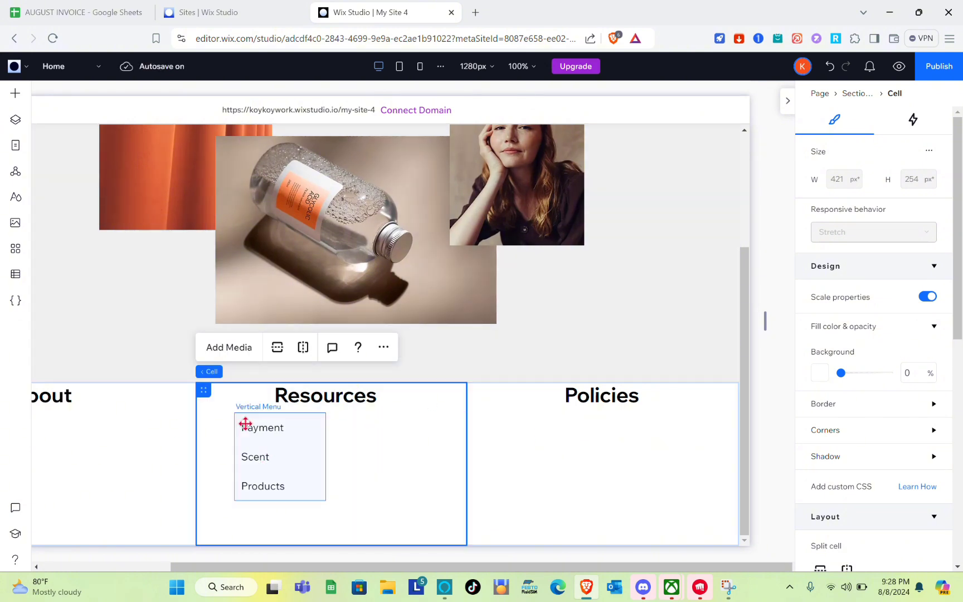
{"action": "left_click", "coordinate": [260, 439]}
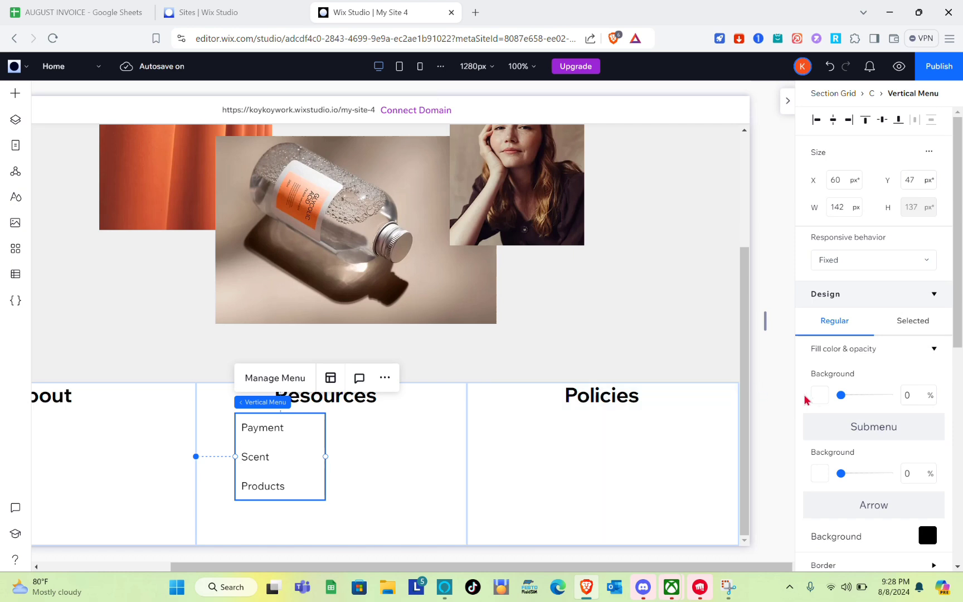
{"action": "scroll", "coordinate": [876, 371], "scroll_direction": "down", "scroll_amount": 6}
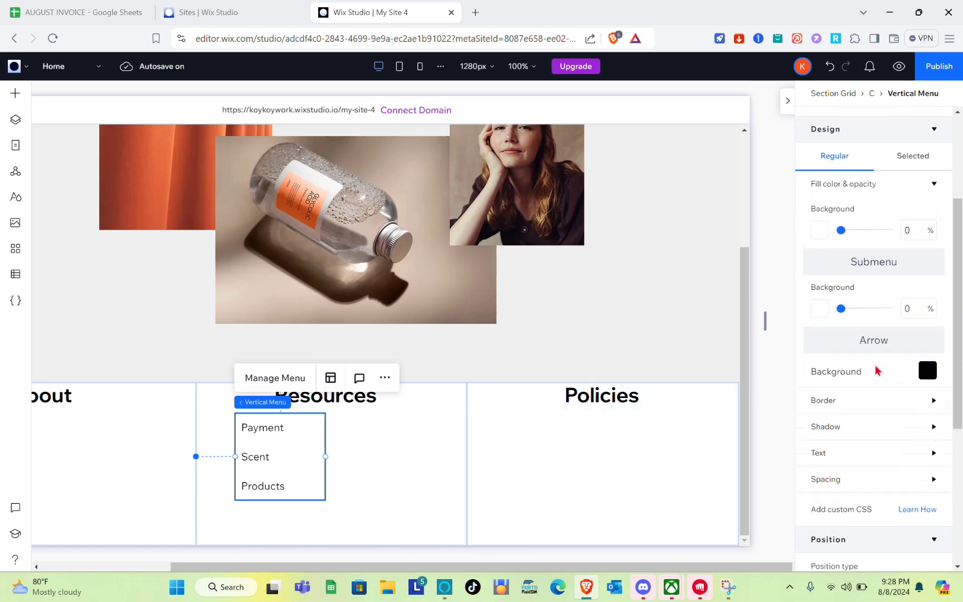
{"action": "scroll", "coordinate": [876, 371], "scroll_direction": "down", "scroll_amount": 2}
{"action": "scroll", "coordinate": [875, 370], "scroll_direction": "up", "scroll_amount": 4}
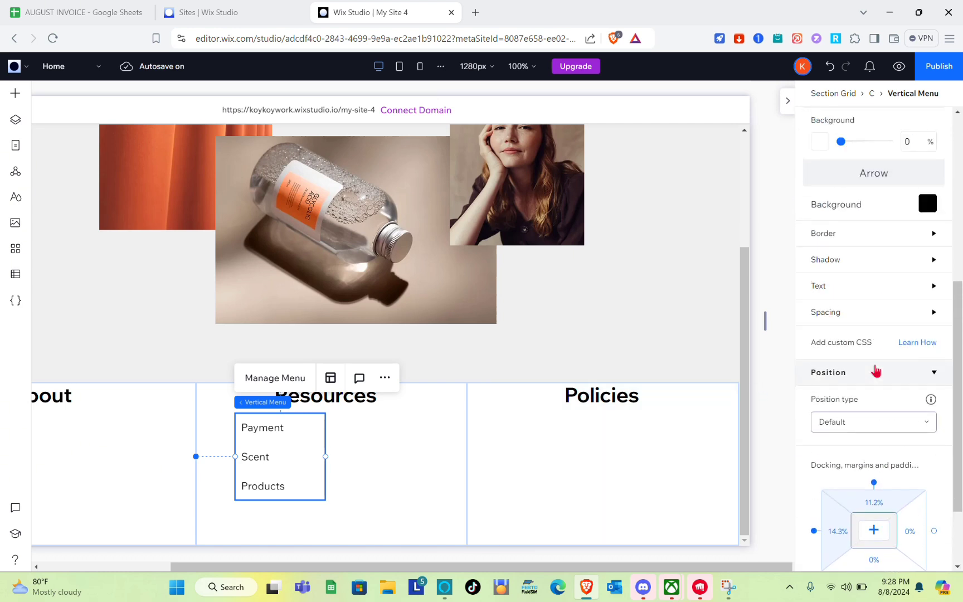
{"action": "left_click", "coordinate": [878, 295]}
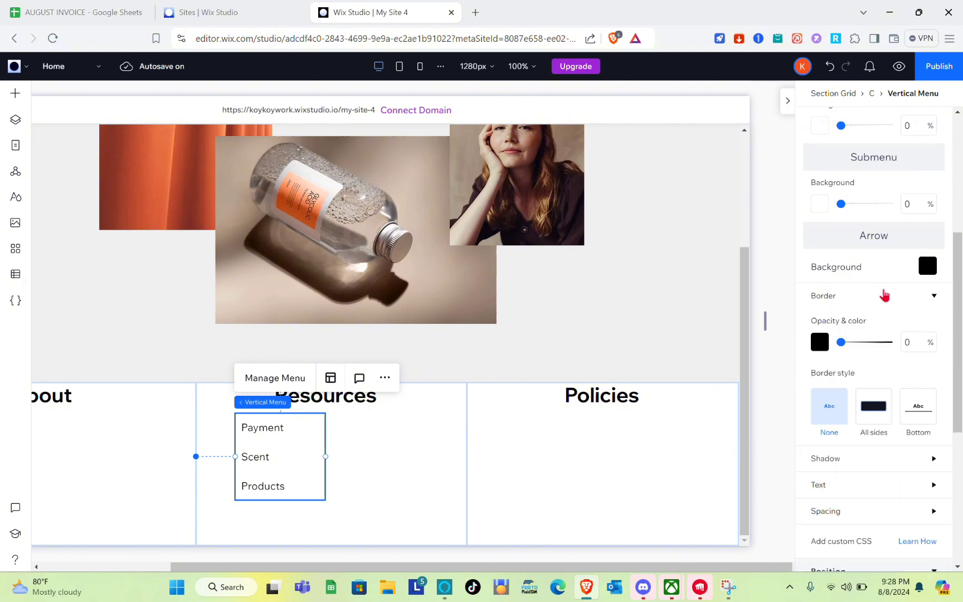
{"action": "scroll", "coordinate": [873, 406], "scroll_direction": "down", "scroll_amount": 2}
{"action": "scroll", "coordinate": [872, 406], "scroll_direction": "down", "scroll_amount": 5}
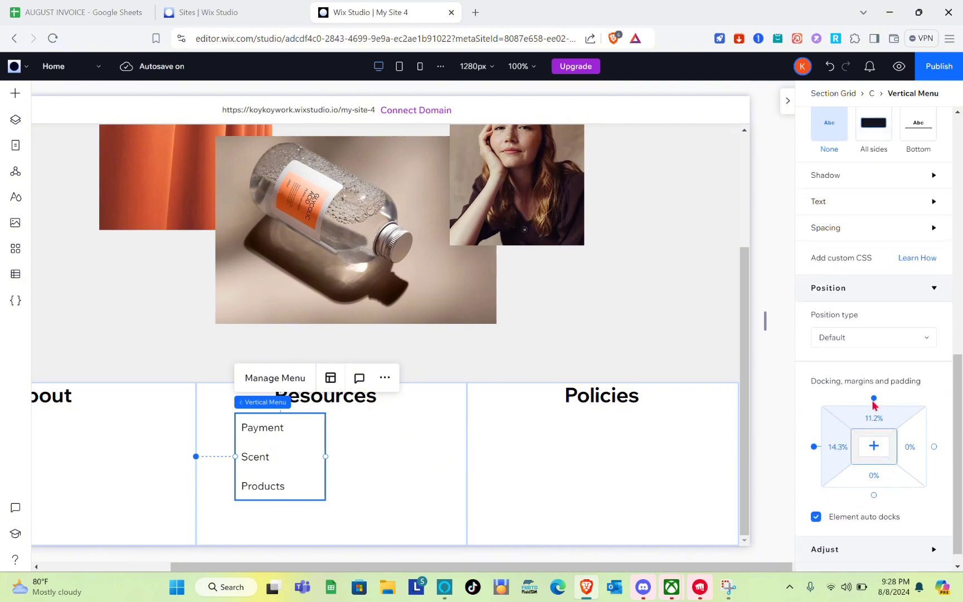
{"action": "scroll", "coordinate": [873, 405], "scroll_direction": "up", "scroll_amount": 3}
{"action": "scroll", "coordinate": [874, 404], "scroll_direction": "up", "scroll_amount": 1}
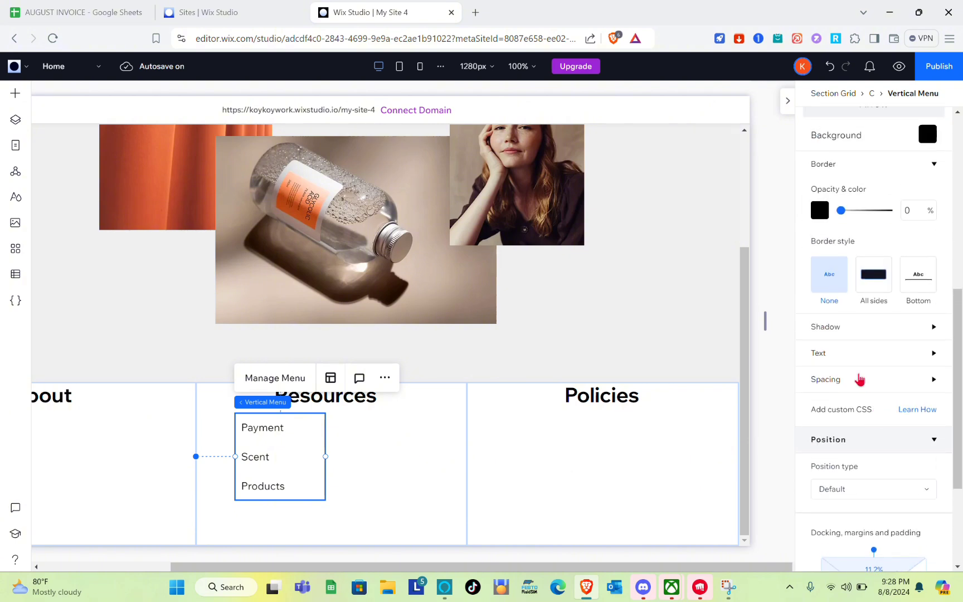
{"action": "left_click", "coordinate": [860, 379]}
{"action": "scroll", "coordinate": [853, 453], "scroll_direction": "down", "scroll_amount": 3}
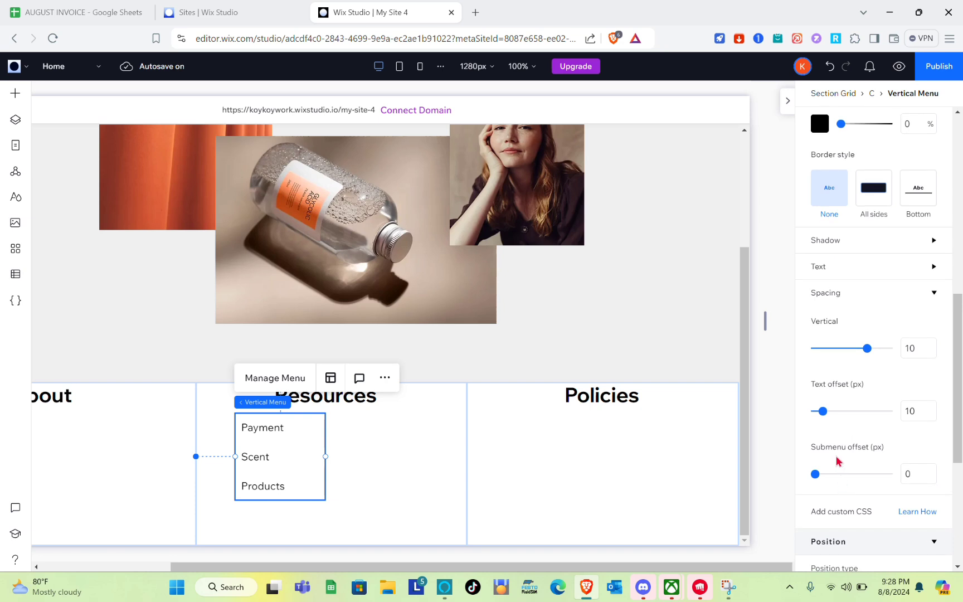
{"action": "mouse_move", "coordinate": [825, 417]}
{"action": "left_mouse_down"}
{"action": "mouse_move", "coordinate": [801, 424]}
{"action": "mouse_move", "coordinate": [844, 420]}
{"action": "mouse_move", "coordinate": [822, 426]}
{"action": "left_mouse_up"}
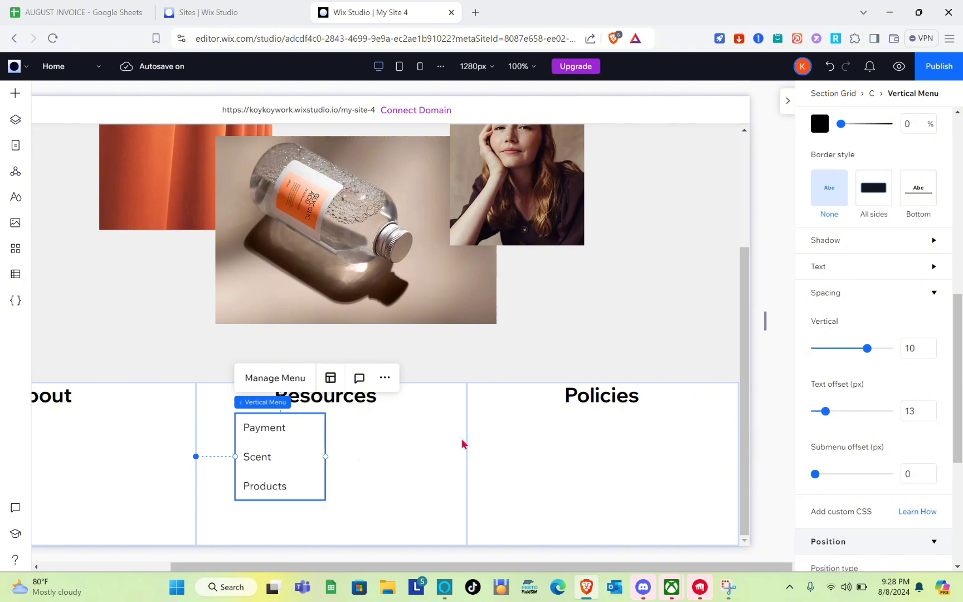
Move the Resources cell's vertical menu flush with the cell's left edge, giving it a 0% left margin.
{"action": "left_click_drag", "start_coordinate": [279, 446], "coordinate": [239, 449]}
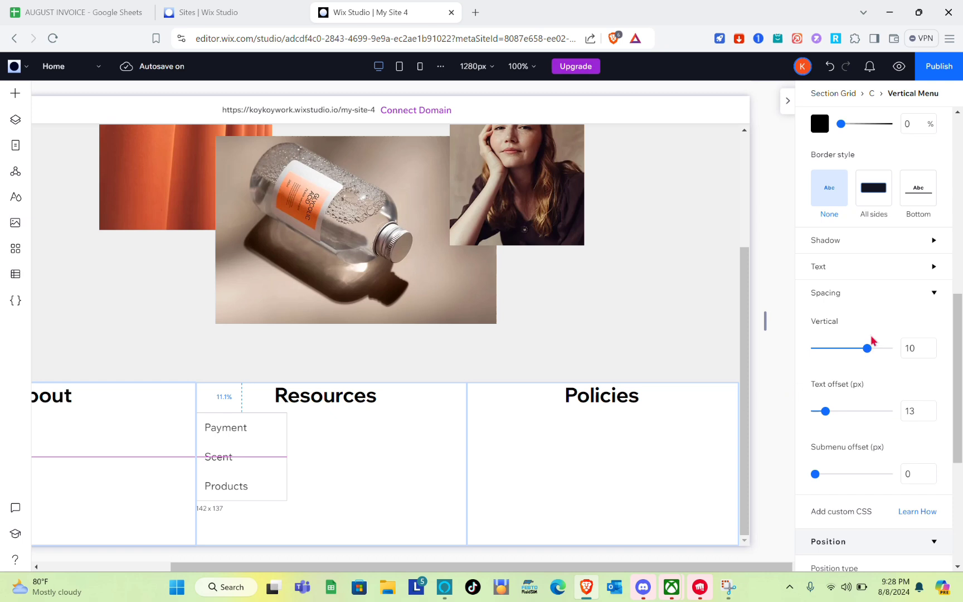
{"action": "scroll", "coordinate": [903, 314], "scroll_direction": "up", "scroll_amount": 3}
{"action": "scroll", "coordinate": [903, 314], "scroll_direction": "down", "scroll_amount": 6}
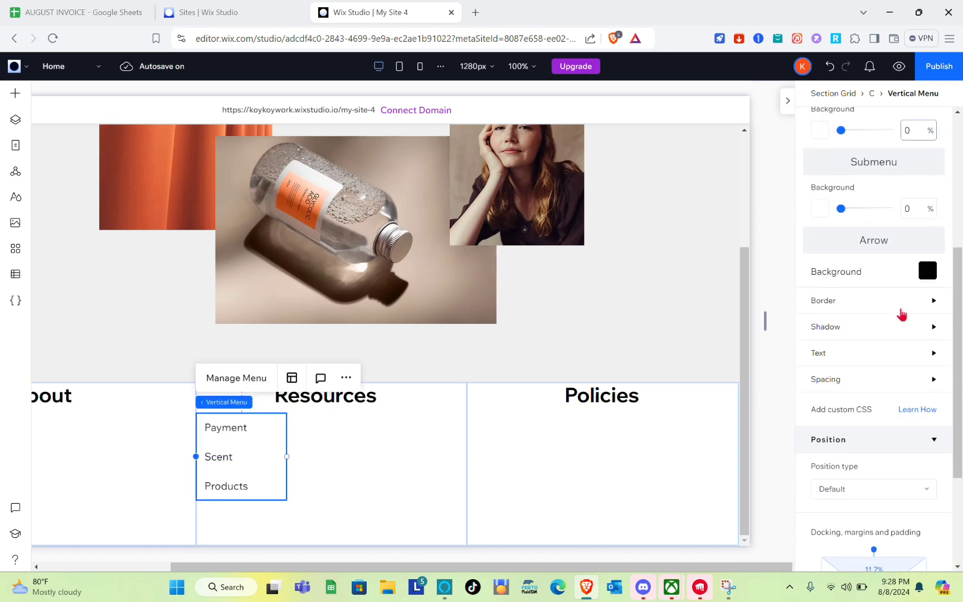
{"action": "scroll", "coordinate": [886, 422], "scroll_direction": "down", "scroll_amount": 1}
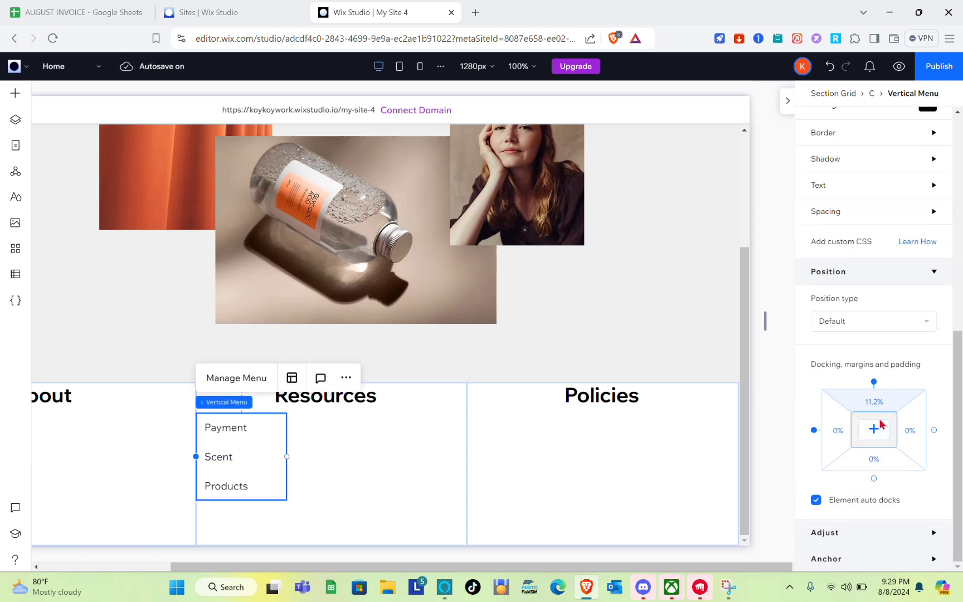
{"action": "left_click", "coordinate": [840, 446]}
{"action": "left_click", "coordinate": [841, 447]}
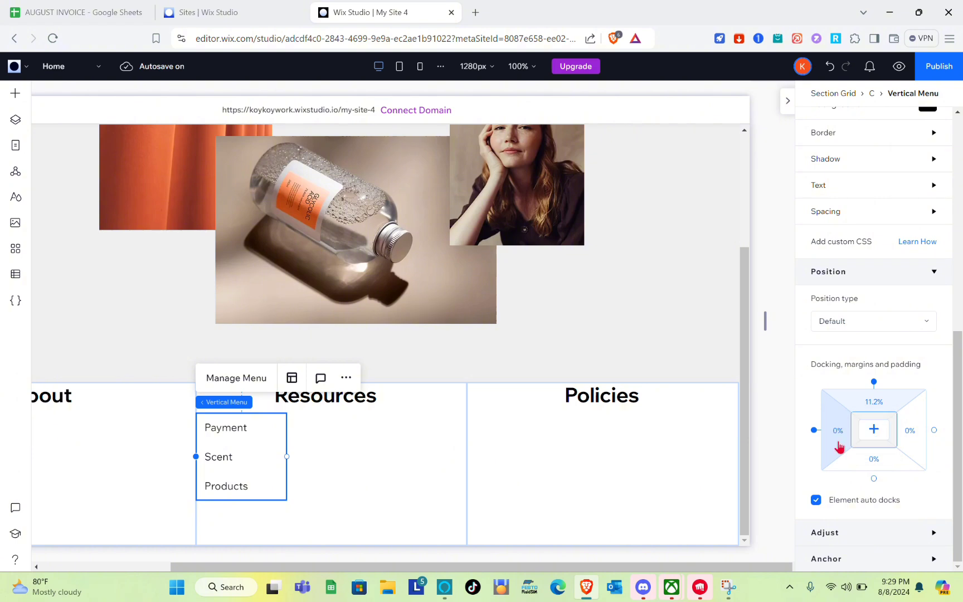
{"action": "left_click", "coordinate": [671, 454]}
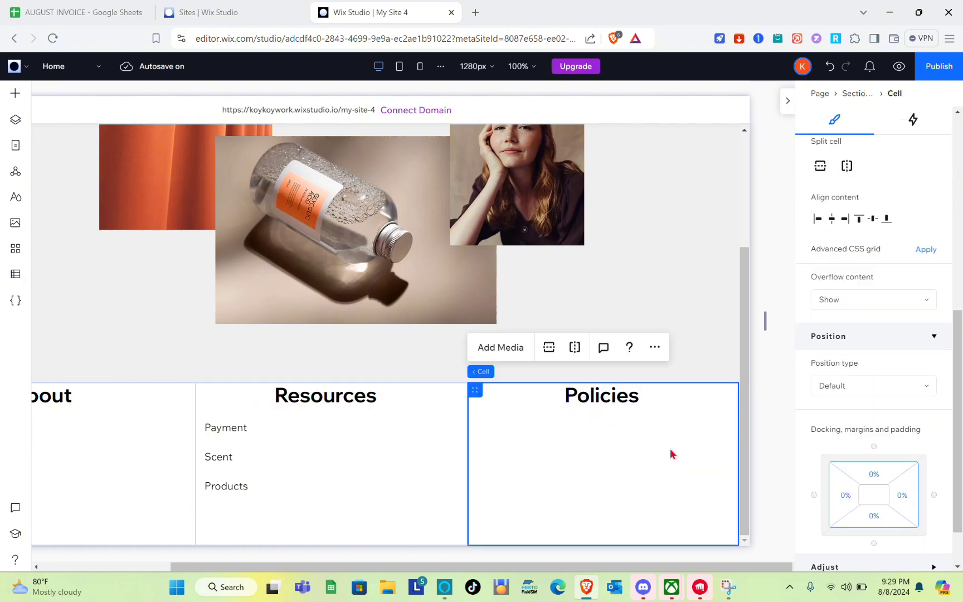
Shift the About cell's vertical menu slightly right, to a left margin of about 2.1%.
{"action": "scroll", "coordinate": [400, 482], "scroll_direction": "left", "scroll_amount": 3}
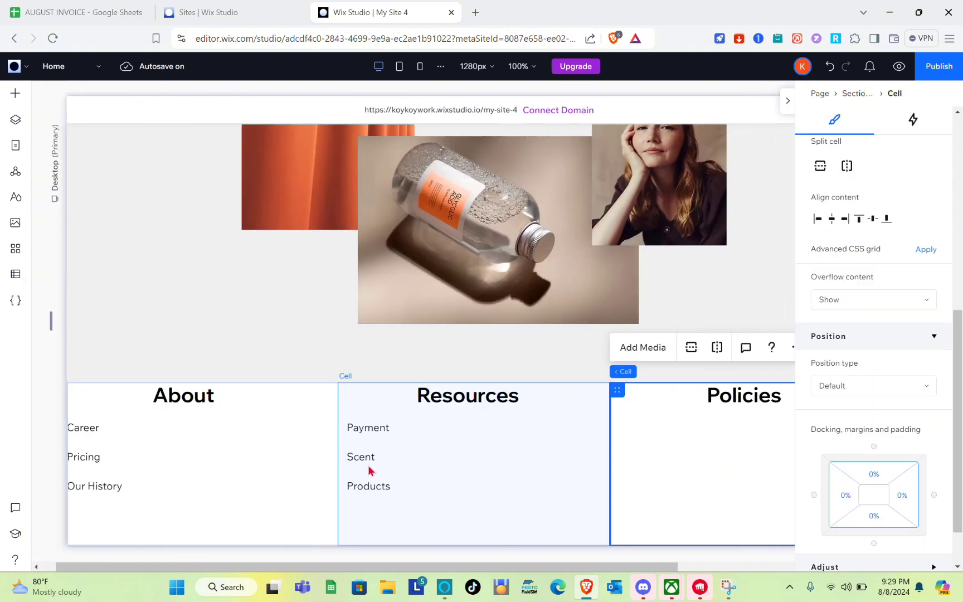
{"action": "left_click", "coordinate": [88, 460]}
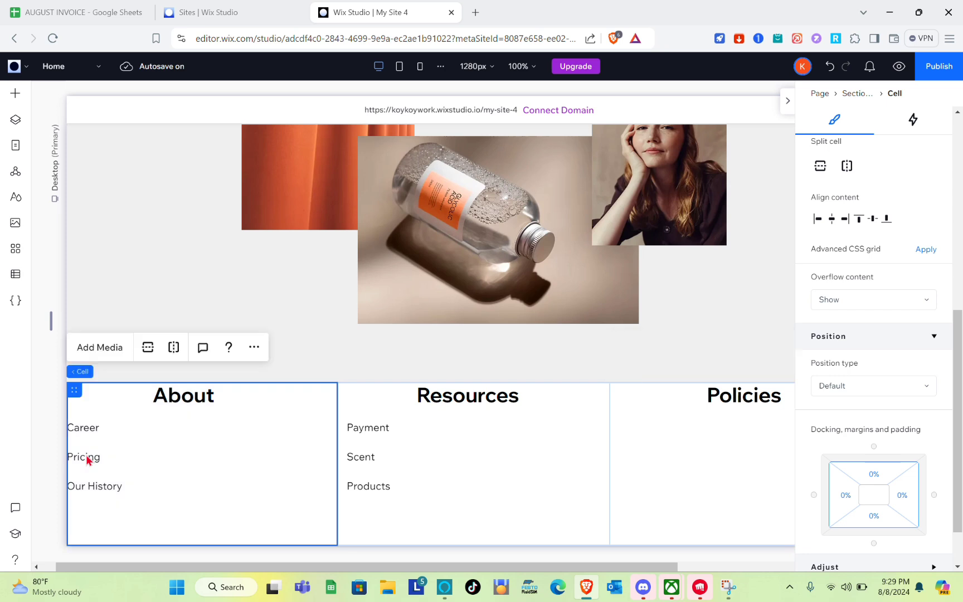
{"action": "left_click", "coordinate": [87, 460]}
{"action": "left_click", "coordinate": [88, 459]}
{"action": "left_click_drag", "start_coordinate": [88, 460], "coordinate": [92, 455]}
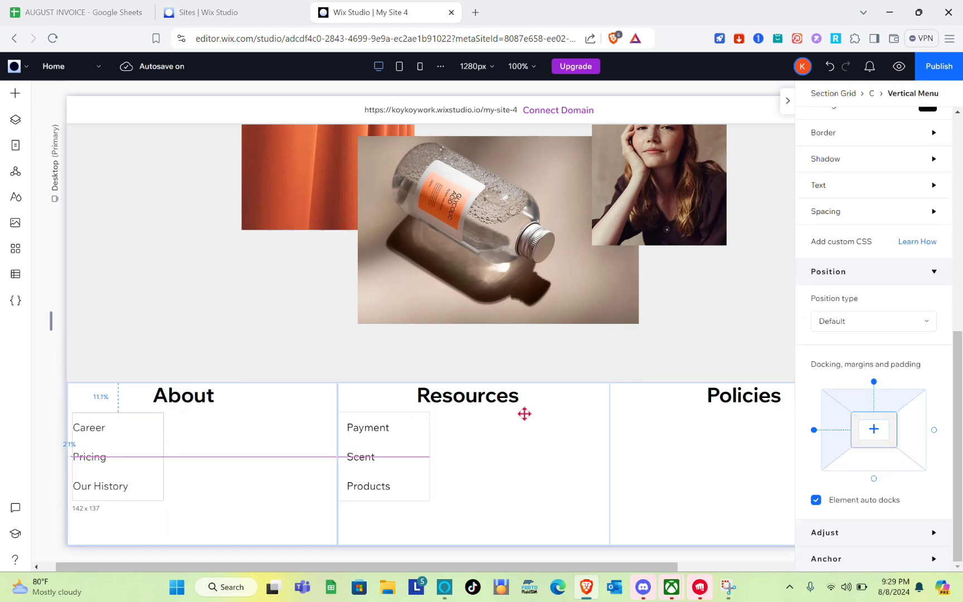
Add the vertical menu preset with About, Careers, Press and Privacy to the Policies cell, at about X 0 px and Y 39 px.
{"action": "left_click", "coordinate": [688, 458]}
{"action": "scroll", "coordinate": [359, 484], "scroll_direction": "right", "scroll_amount": 3}
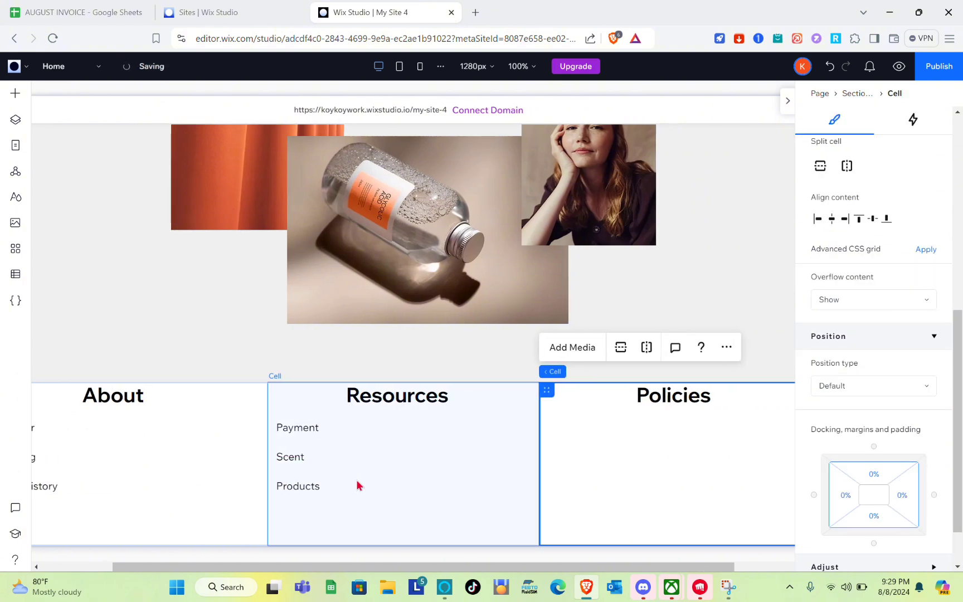
{"action": "left_click", "coordinate": [8, 95]}
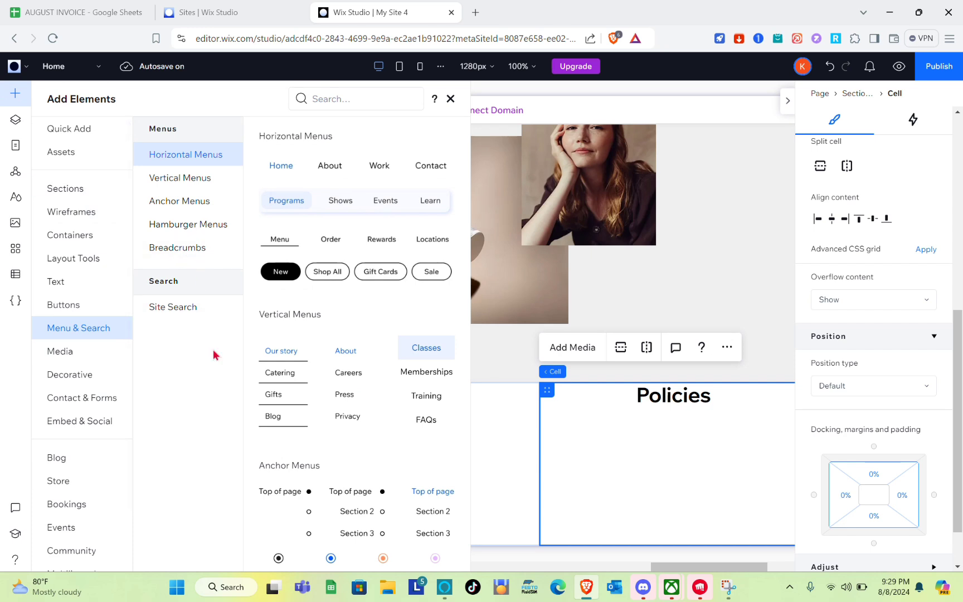
{"action": "left_click_drag", "start_coordinate": [345, 392], "coordinate": [639, 455]}
{"action": "scroll", "coordinate": [607, 462], "scroll_direction": "right", "scroll_amount": 2}
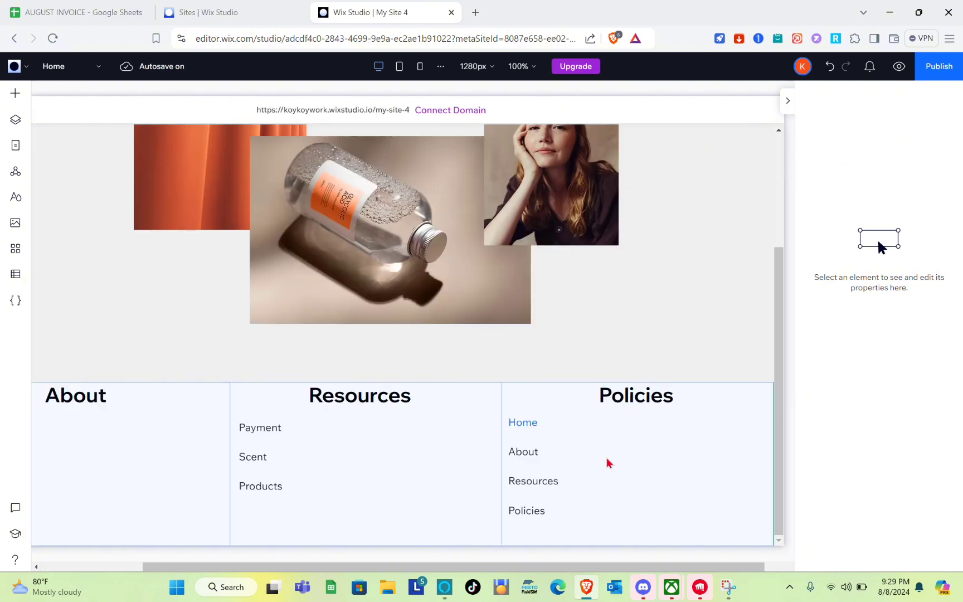
Open the menu management settings of the Policies cell's vertical menu.
{"action": "left_click", "coordinate": [527, 457]}
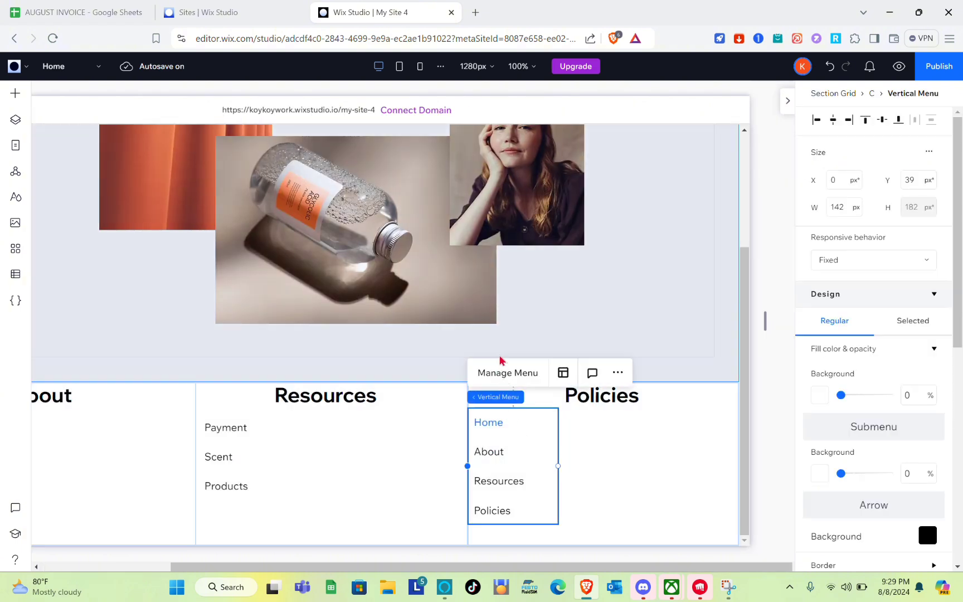
{"action": "left_click", "coordinate": [504, 377]}
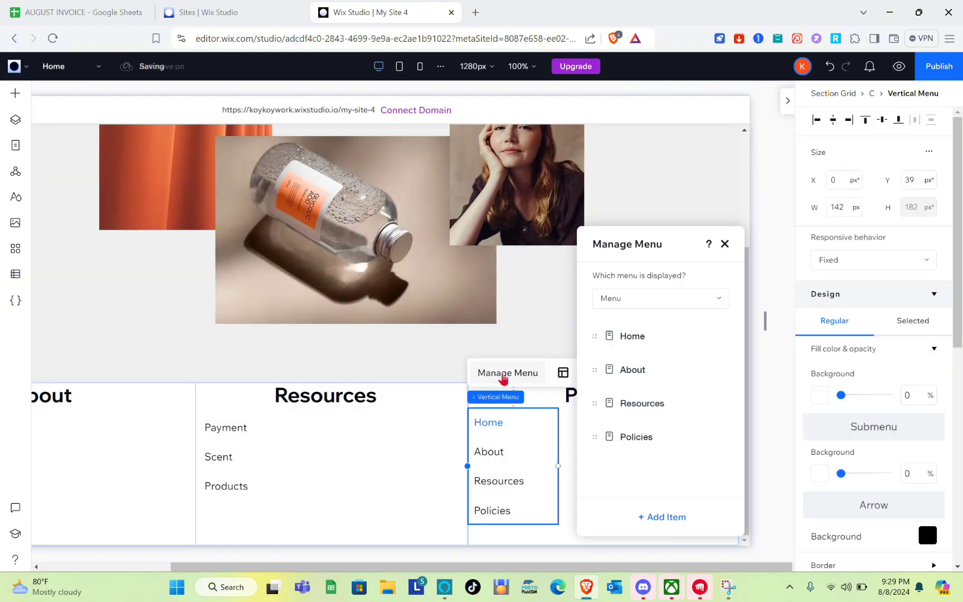
{"action": "left_click", "coordinate": [661, 519]}
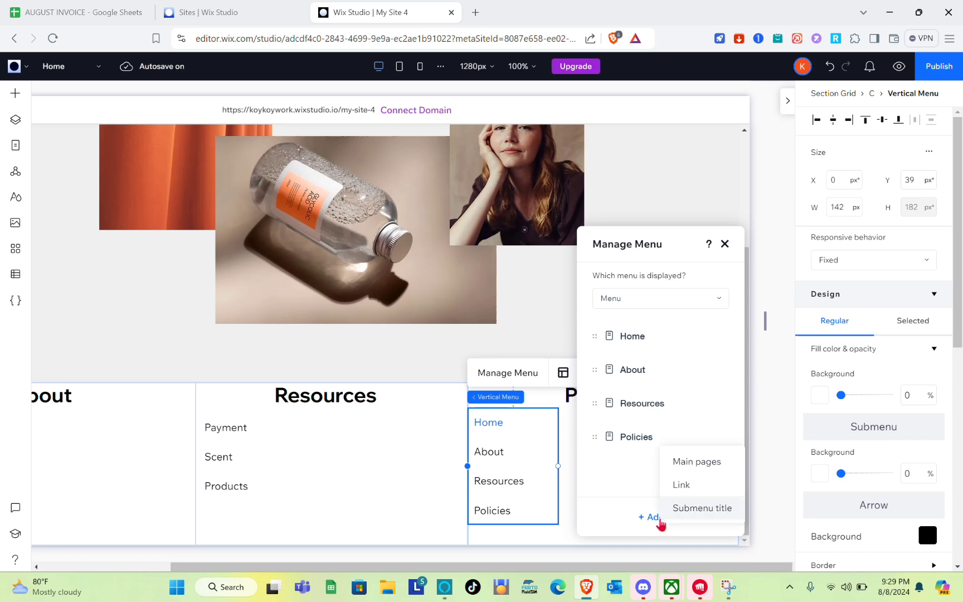
{"action": "left_click", "coordinate": [688, 466]}
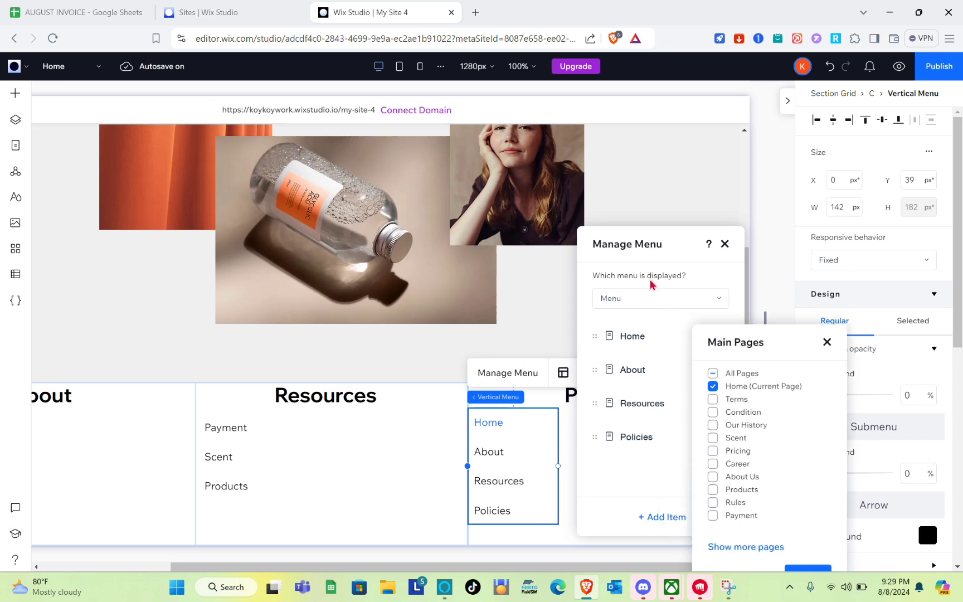
{"action": "left_click", "coordinate": [646, 301]}
Create a new site menu named Policies and display it in the Policies cell's vertical menu.
{"action": "left_click", "coordinate": [647, 301]}
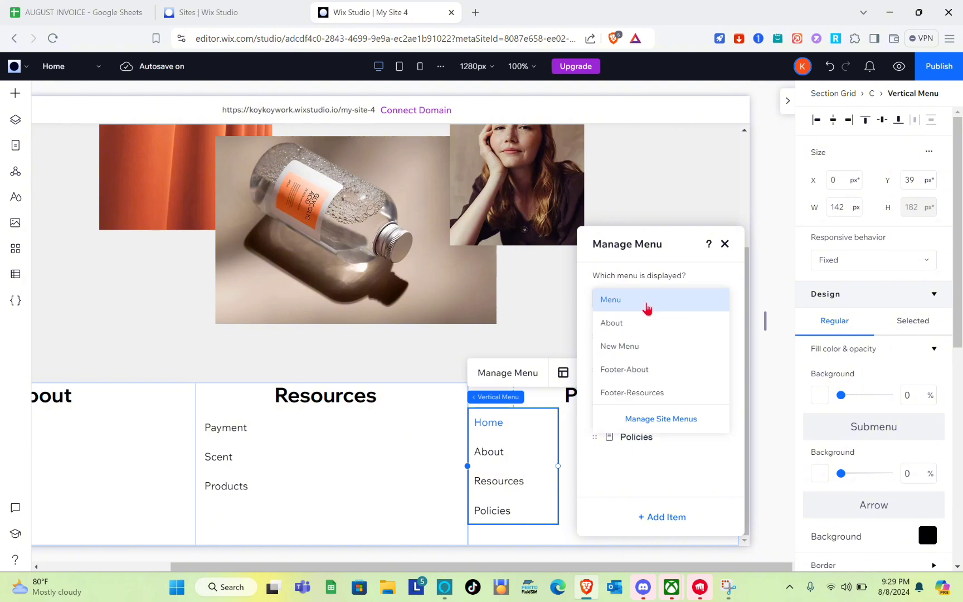
{"action": "left_click", "coordinate": [649, 420]}
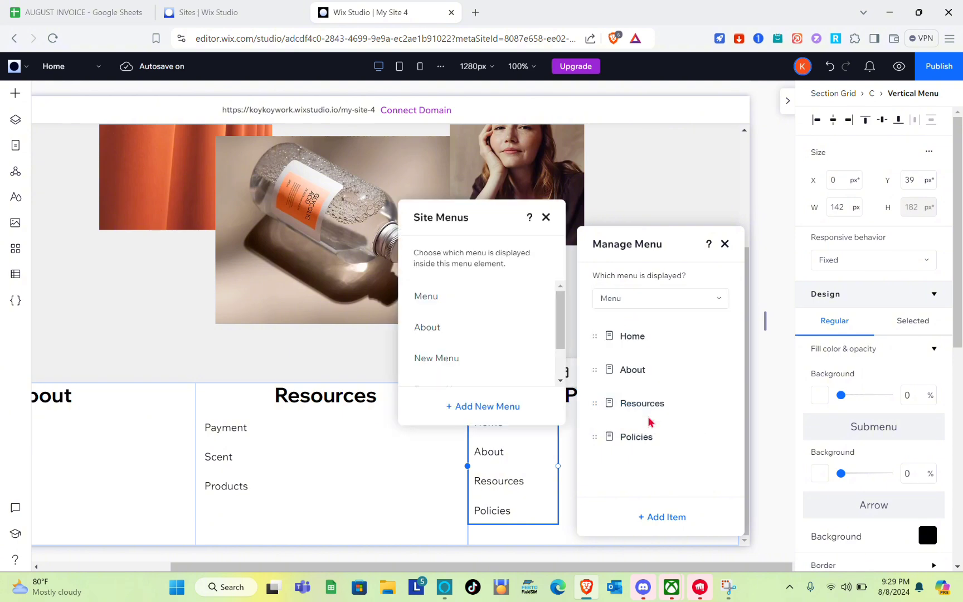
{"action": "left_click", "coordinate": [474, 408]}
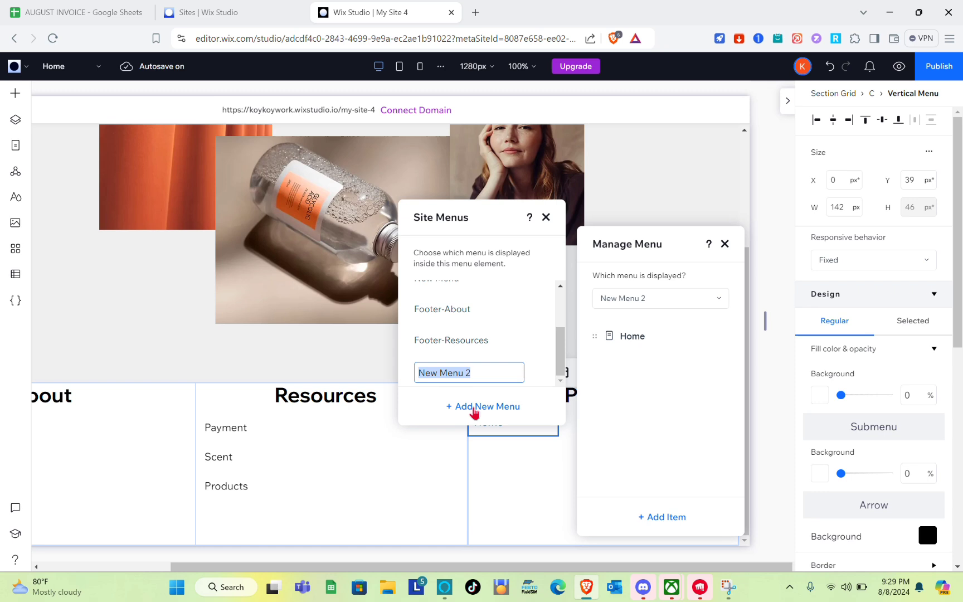
{"action": "type", "text": "Policies"}
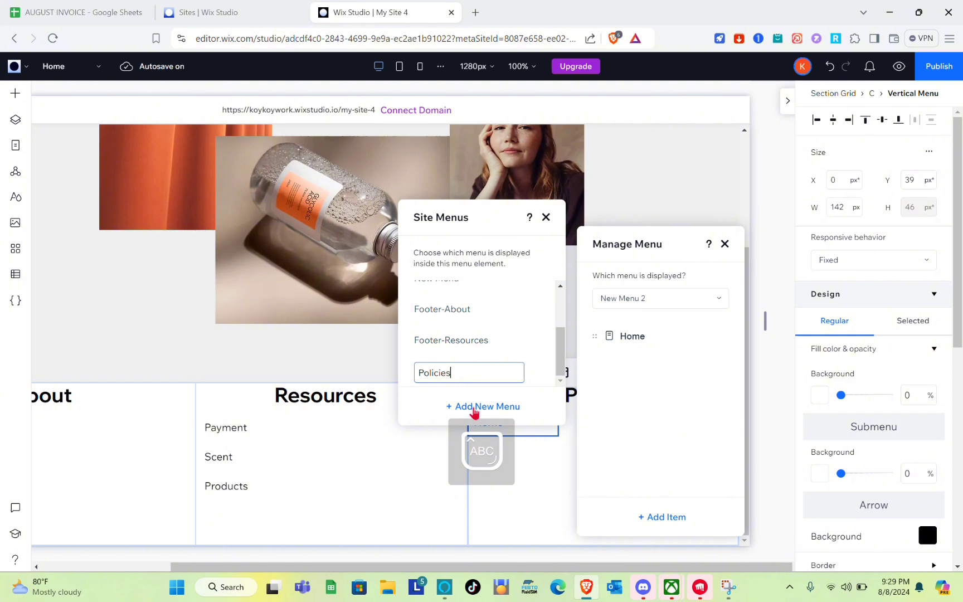
{"action": "key", "text": "Return"}
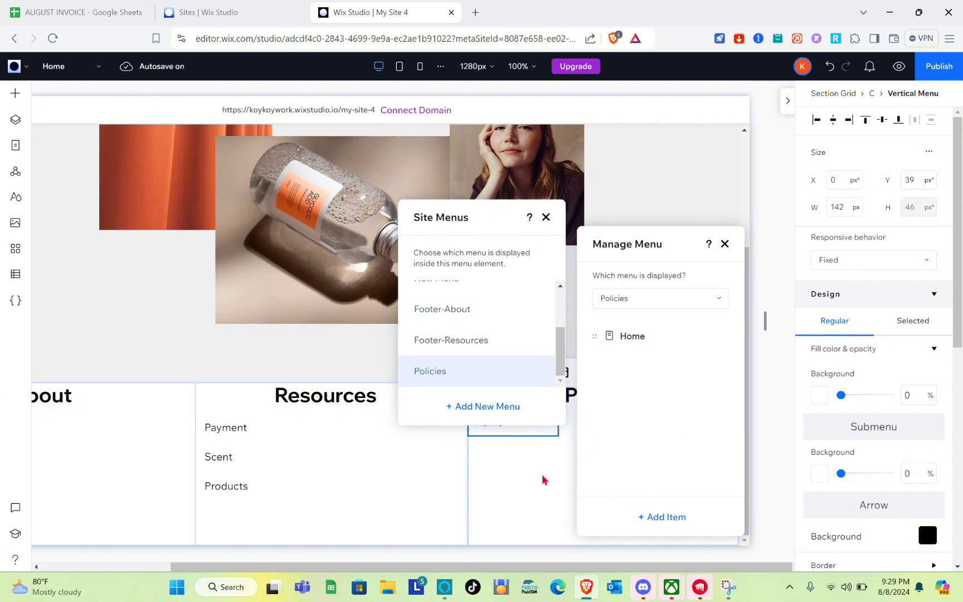
{"action": "left_click", "coordinate": [543, 479]}
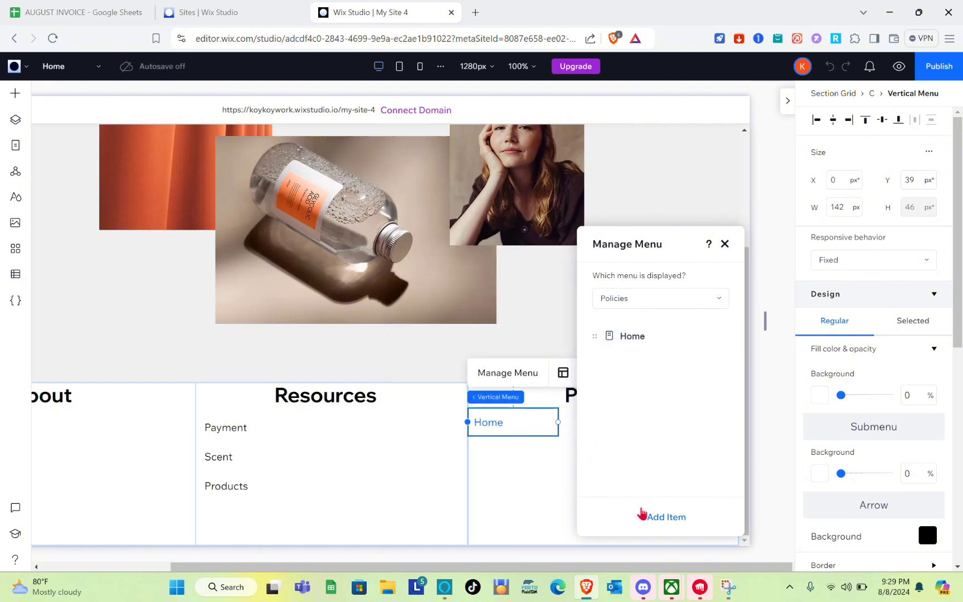
Replace the Home item in the Policies menu with the main pages Terms, Condition and Rules.
{"action": "left_click", "coordinate": [655, 519]}
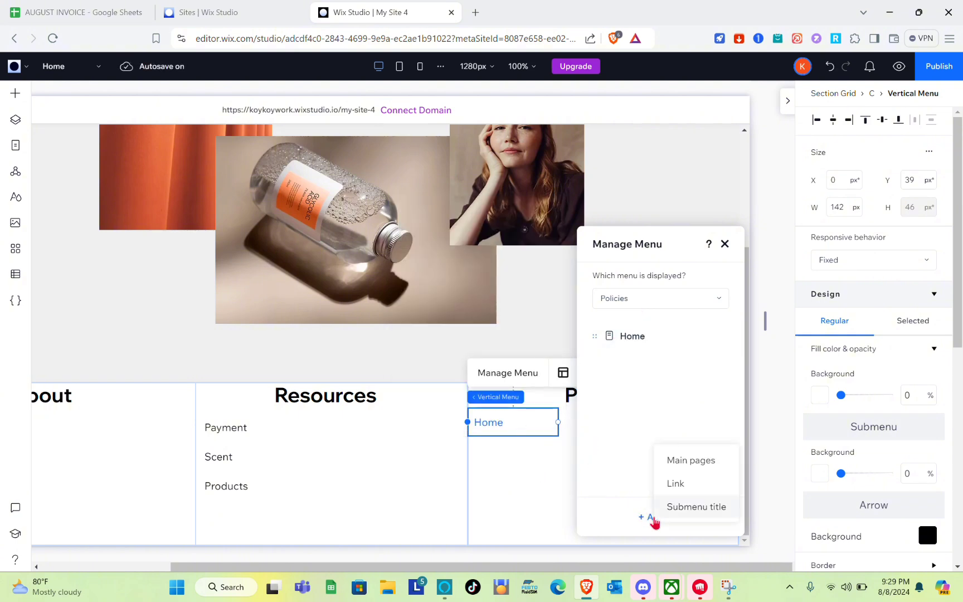
{"action": "left_click", "coordinate": [690, 460]}
{"action": "left_click", "coordinate": [718, 386]}
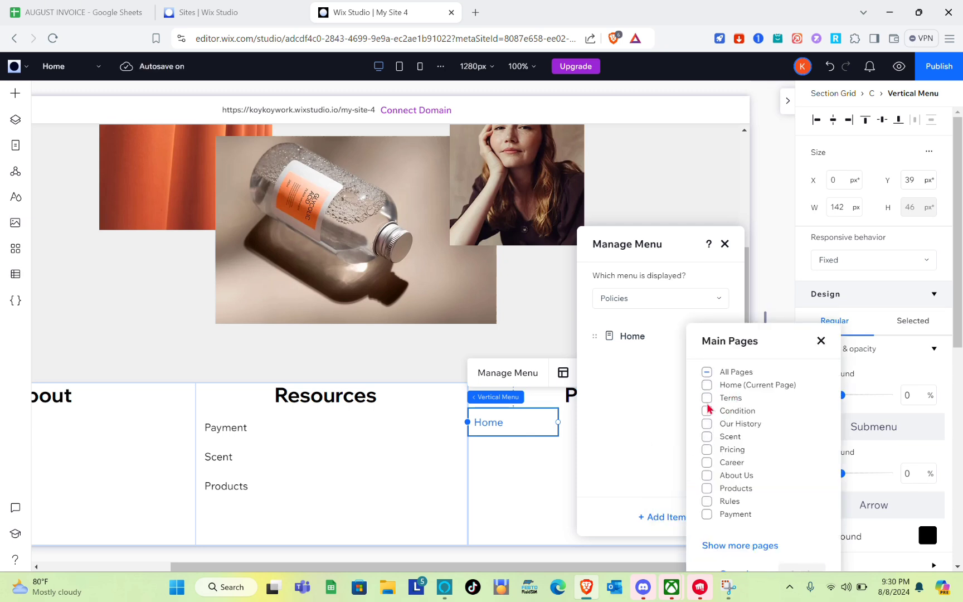
{"action": "left_click", "coordinate": [707, 398]}
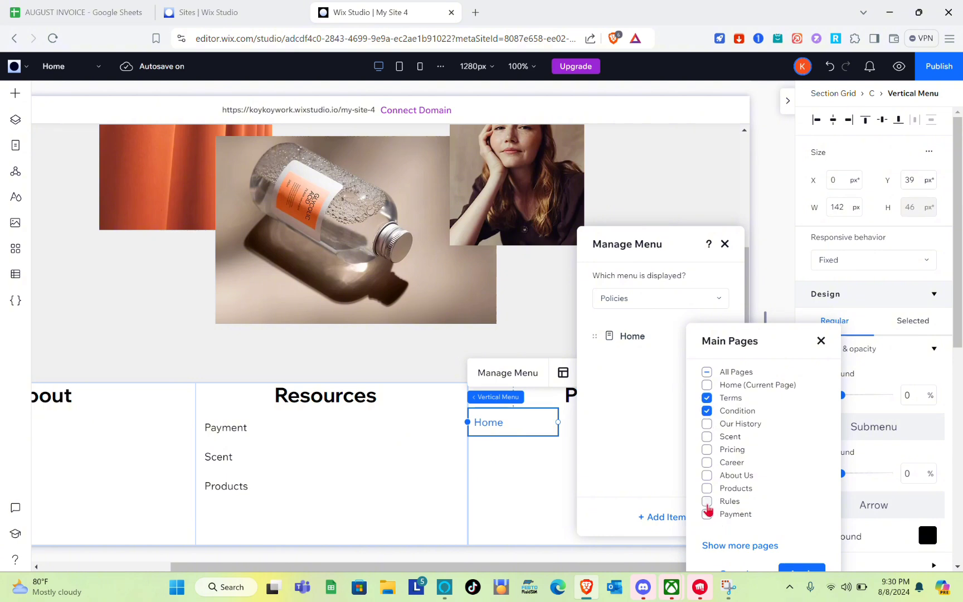
{"action": "left_click", "coordinate": [798, 567]}
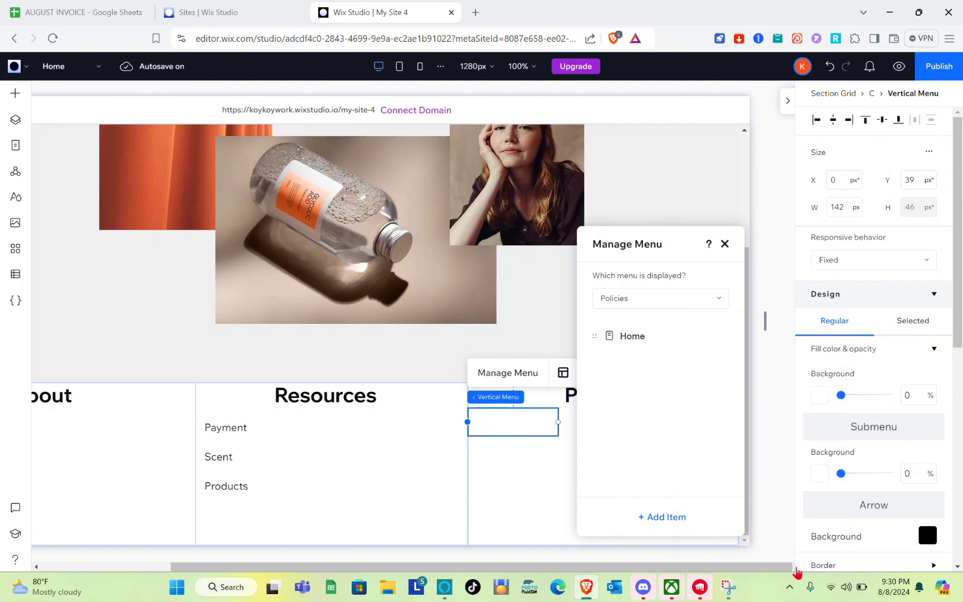
{"action": "left_click", "coordinate": [562, 520]}
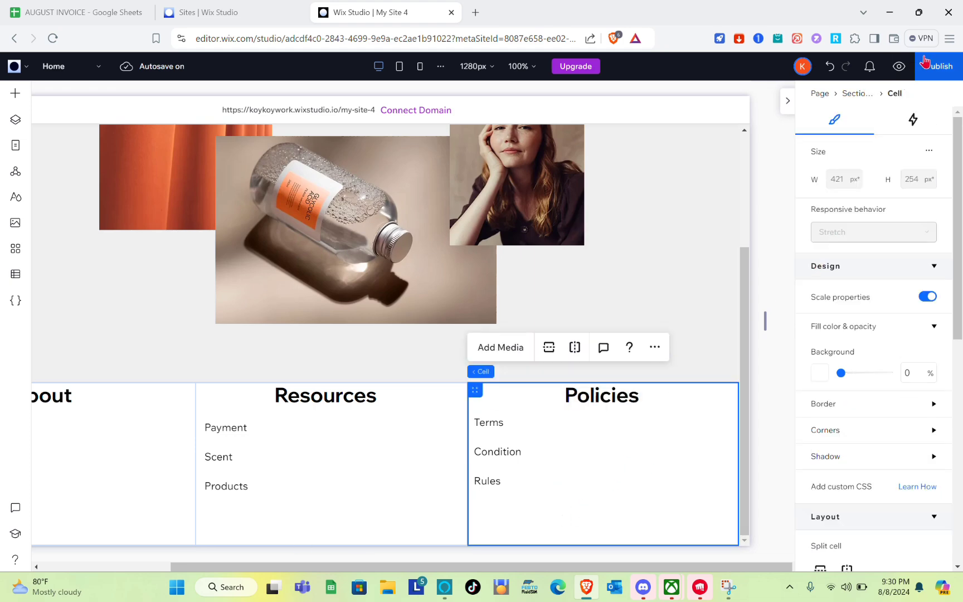
Preview the site and test the Career link in the footer's About column, returning to the Home page.
{"action": "left_click", "coordinate": [898, 69]}
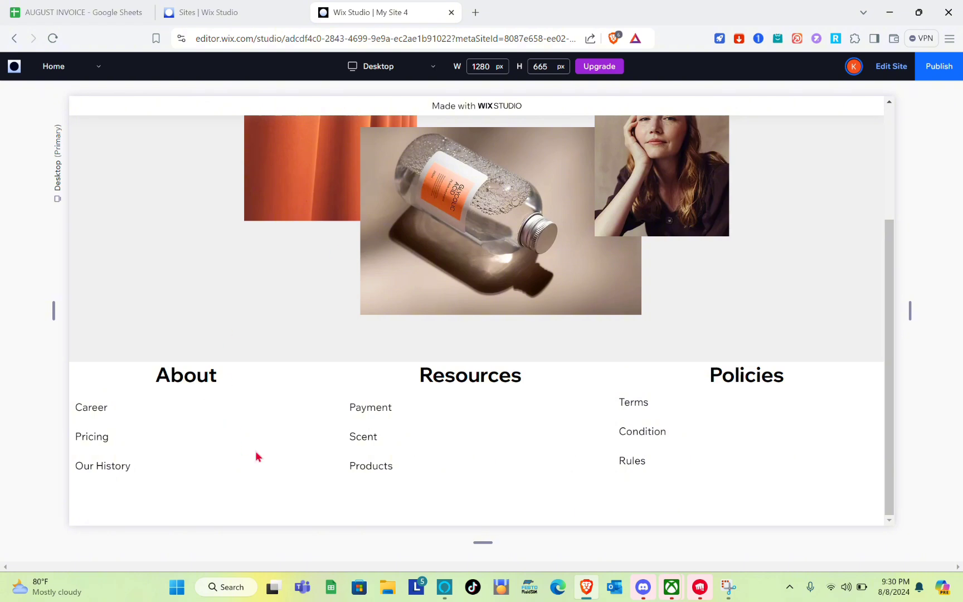
{"action": "left_click", "coordinate": [91, 409]}
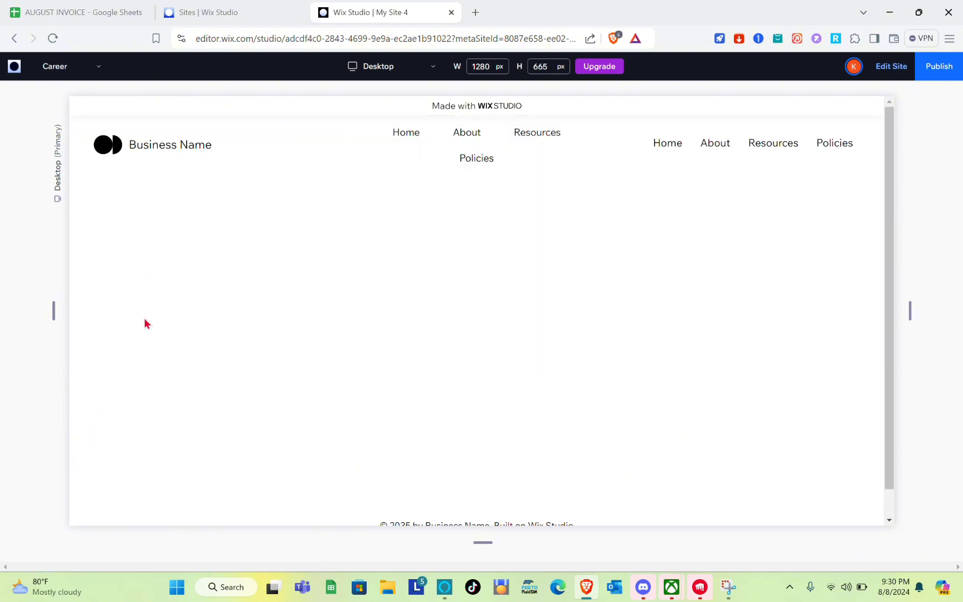
{"action": "left_click", "coordinate": [94, 70]}
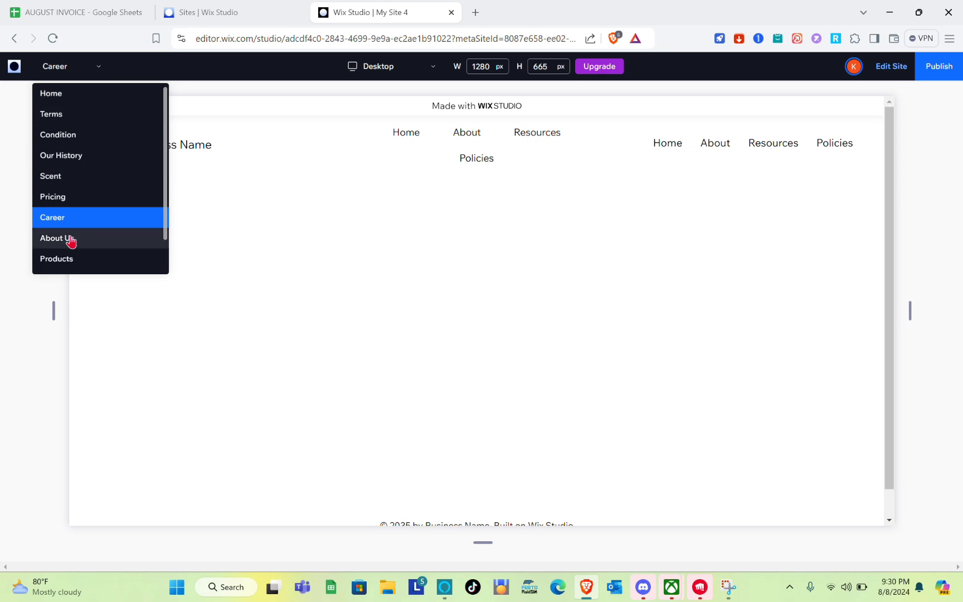
{"action": "left_click", "coordinate": [69, 99]}
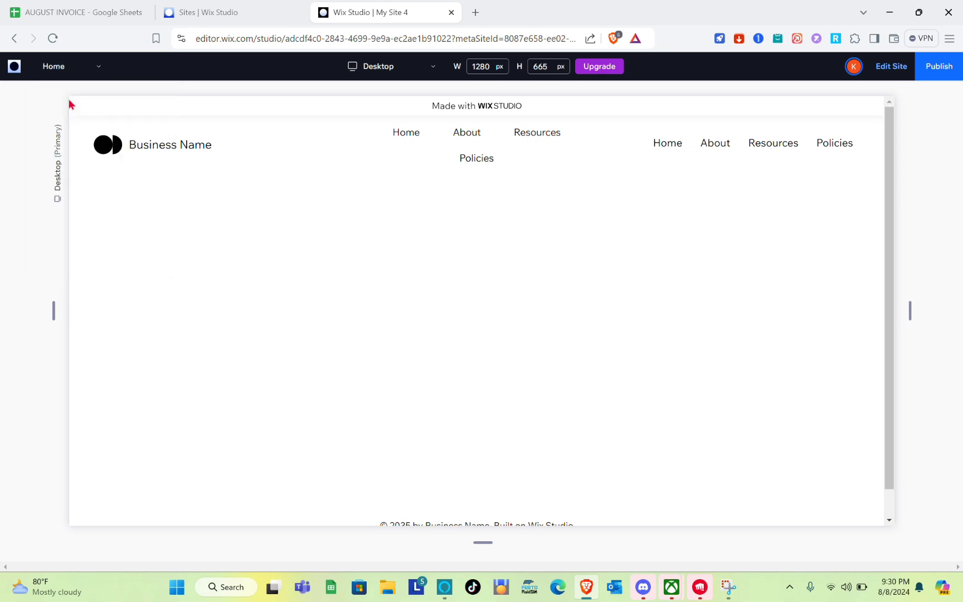
Test the Scent link in the footer's Resources column and go back to the Home page in the preview.
{"action": "scroll", "coordinate": [503, 379], "scroll_direction": "down", "scroll_amount": 3}
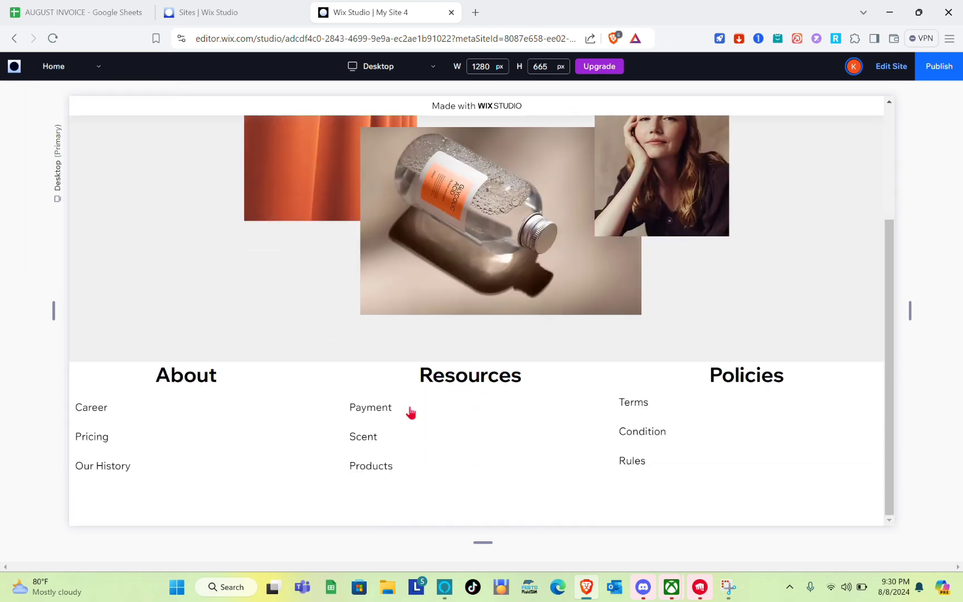
{"action": "left_click", "coordinate": [364, 437]}
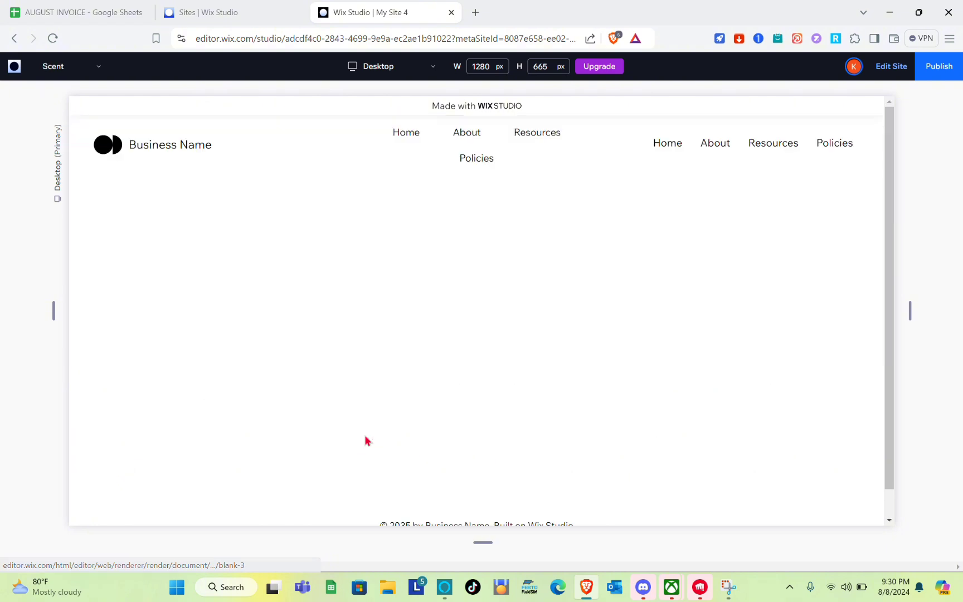
{"action": "left_click", "coordinate": [98, 67]}
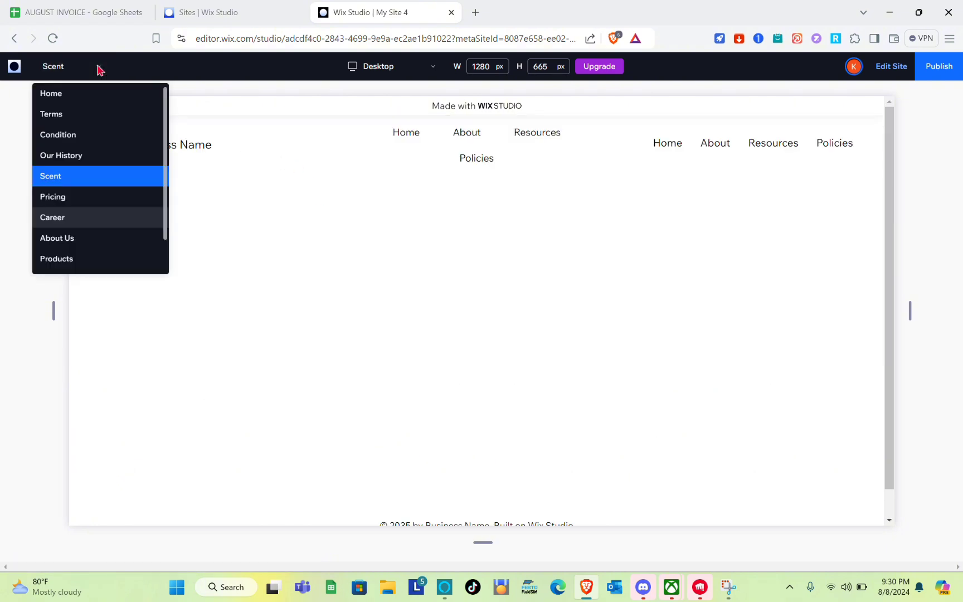
{"action": "left_click", "coordinate": [78, 96]}
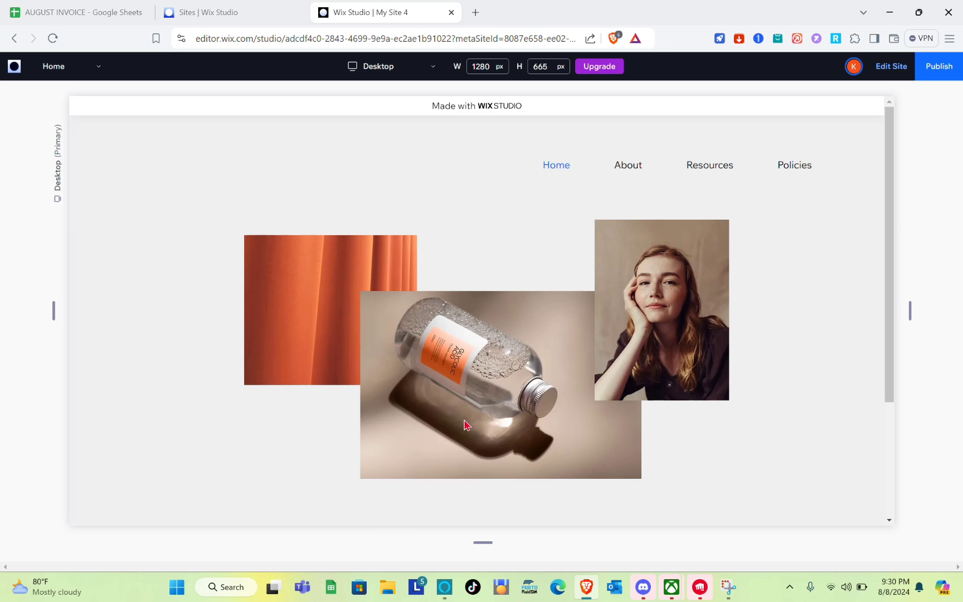